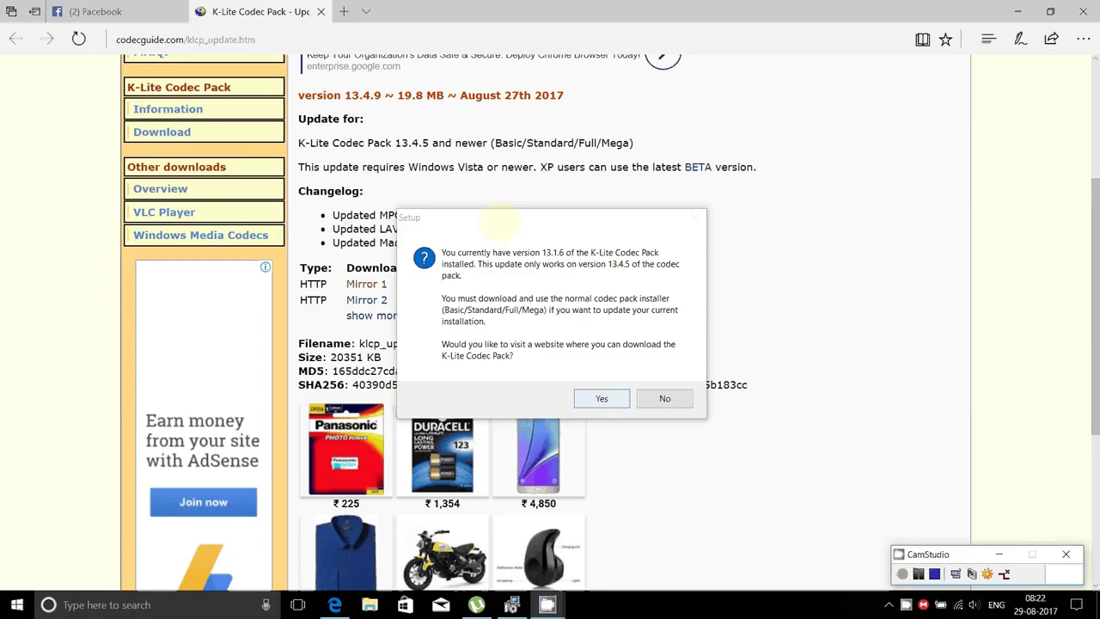
Step: Accept the Setup offer for codecguide.com, dismiss its cookie notice, and minimize Edge
{"action": "mouse_move", "coordinate": [499, 222]}
{"action": "left_mouse_down"}
{"action": "mouse_move", "coordinate": [529, 401]}
{"action": "mouse_move", "coordinate": [521, 388]}
{"action": "left_mouse_up"}
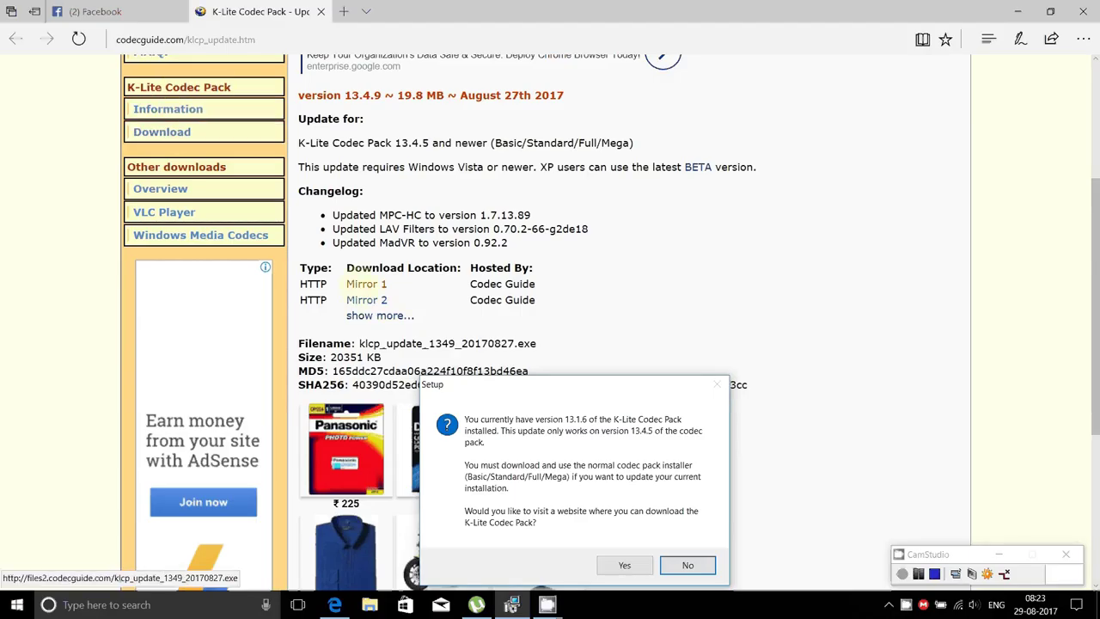
{"action": "left_click", "coordinate": [624, 564]}
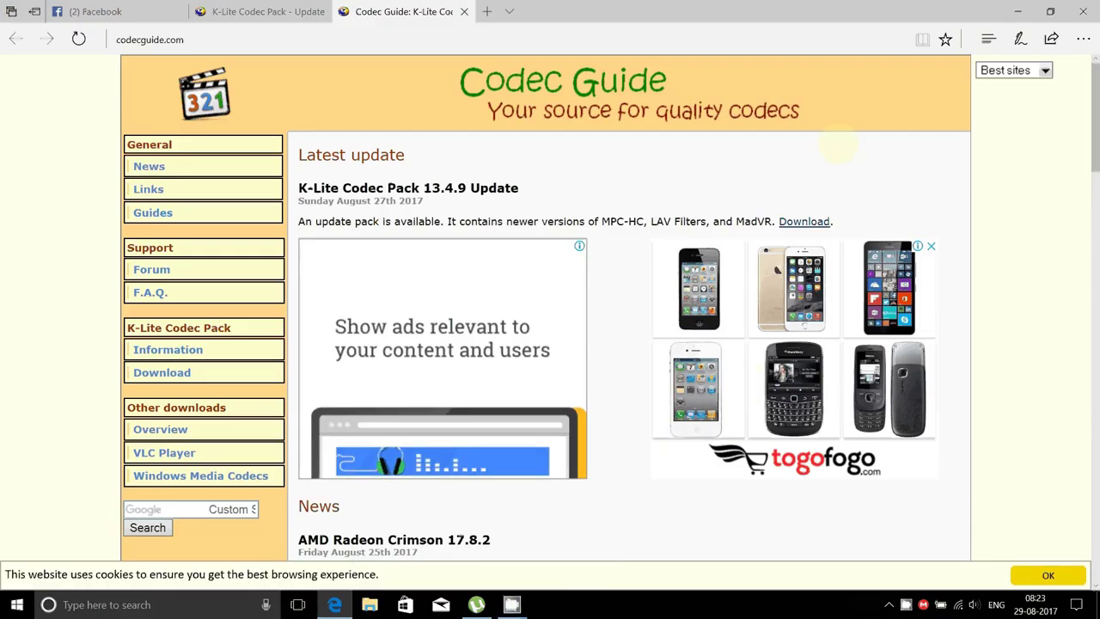
{"action": "left_click", "coordinate": [1047, 574]}
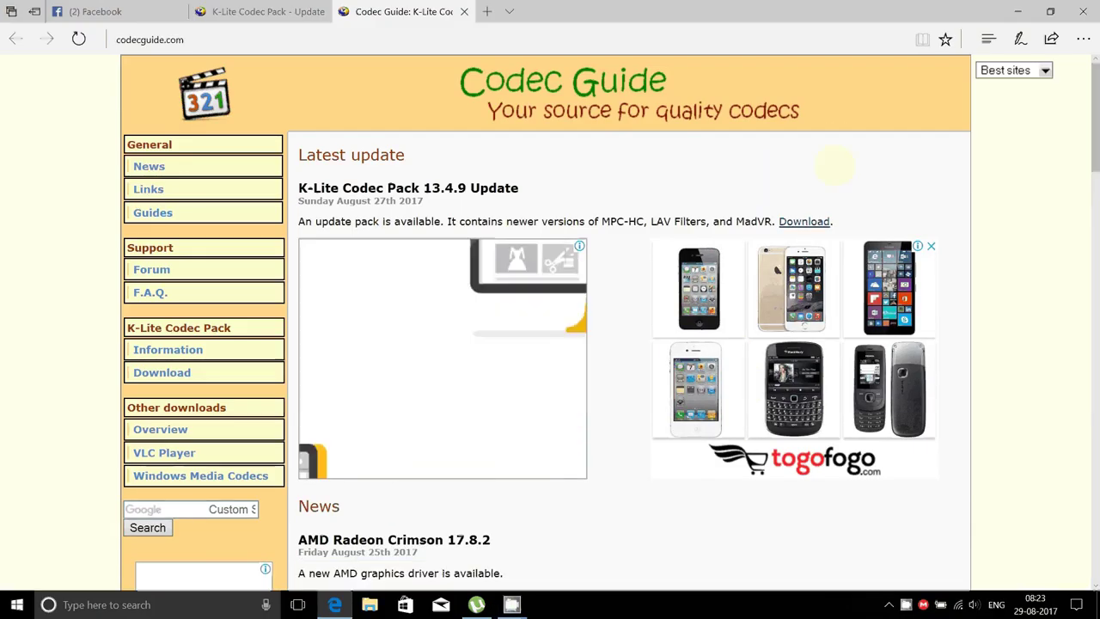
{"action": "left_click", "coordinate": [1017, 11]}
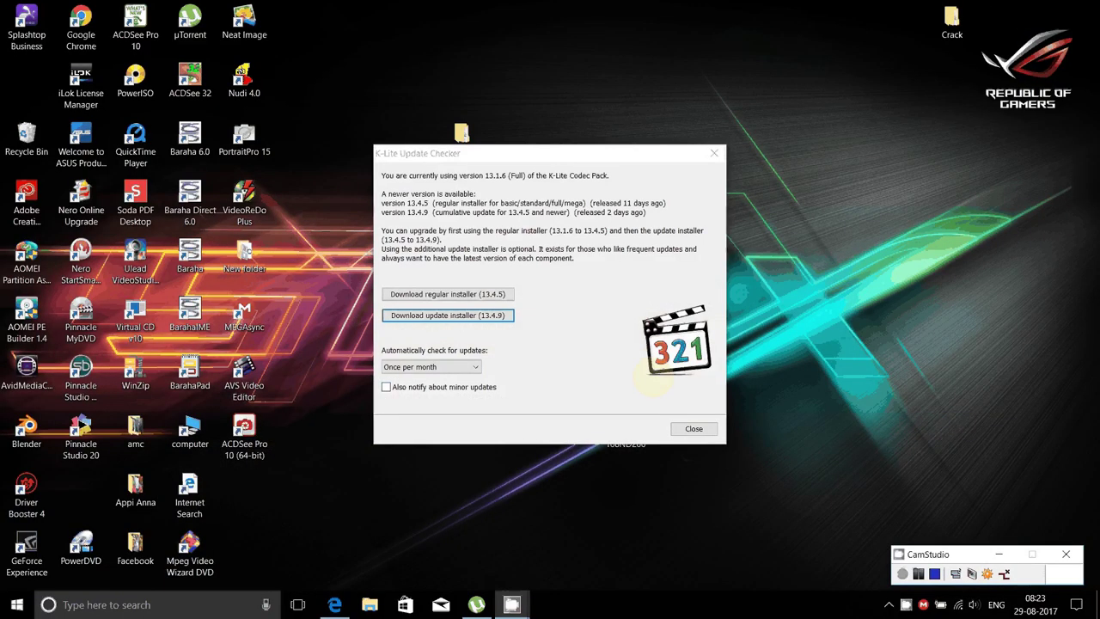
Step: Close the K-Lite Update Checker and restore the Codec Guide window from the taskbar
{"action": "left_click", "coordinate": [694, 428]}
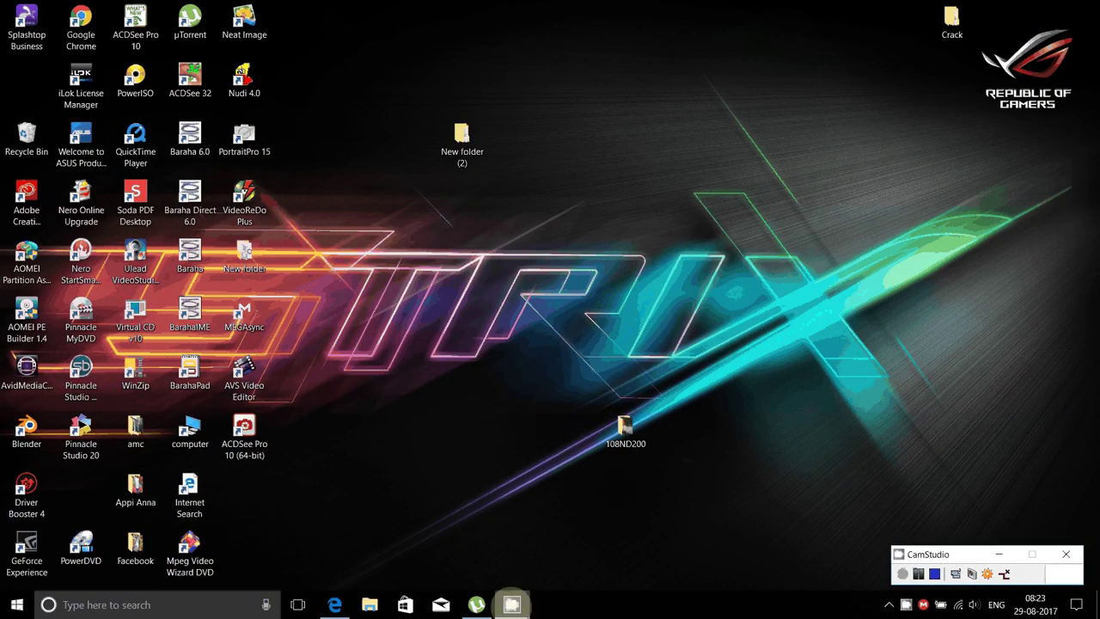
{"action": "left_click", "coordinate": [512, 604]}
{"action": "mouse_move", "coordinate": [511, 604]}
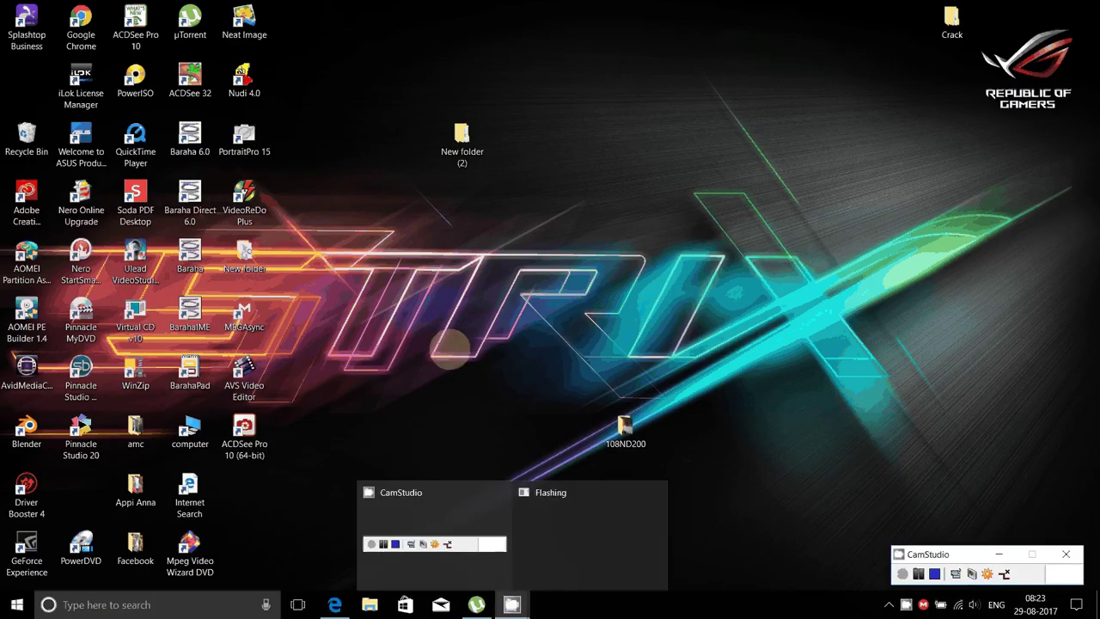
{"action": "left_click", "coordinate": [450, 348]}
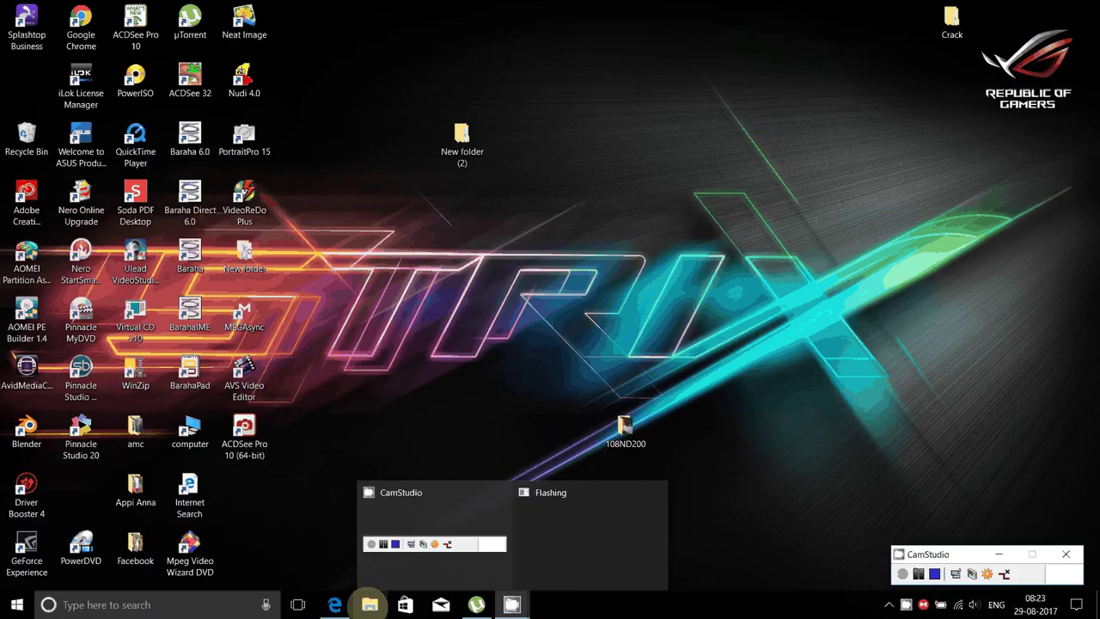
{"action": "left_click", "coordinate": [334, 604]}
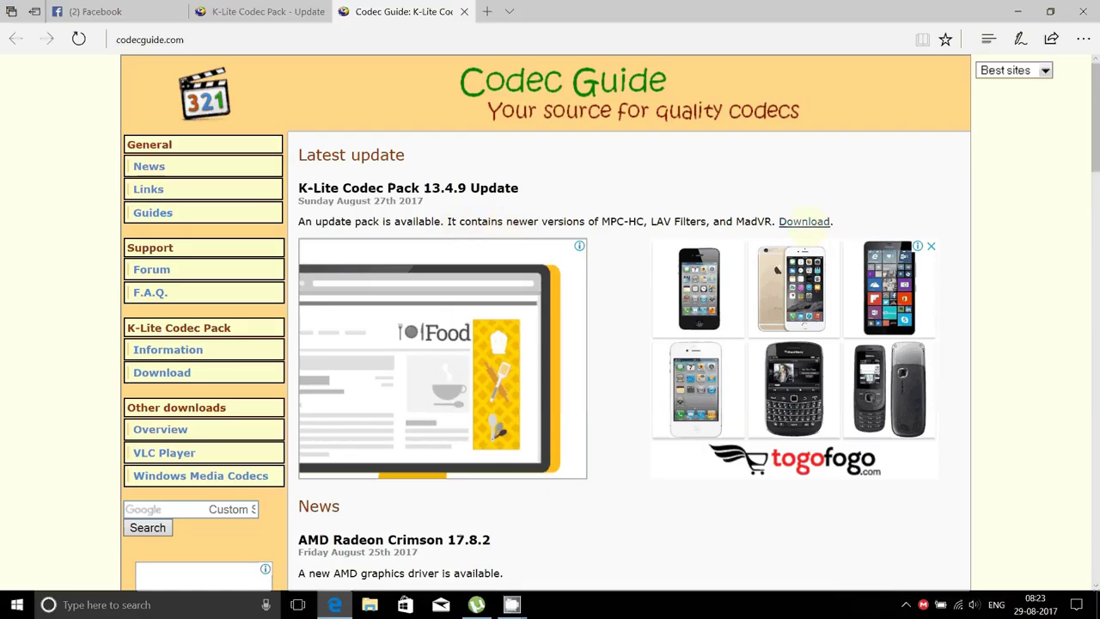
Step: Open the K-Lite update packs page from the Latest update download link
{"action": "left_click", "coordinate": [803, 221]}
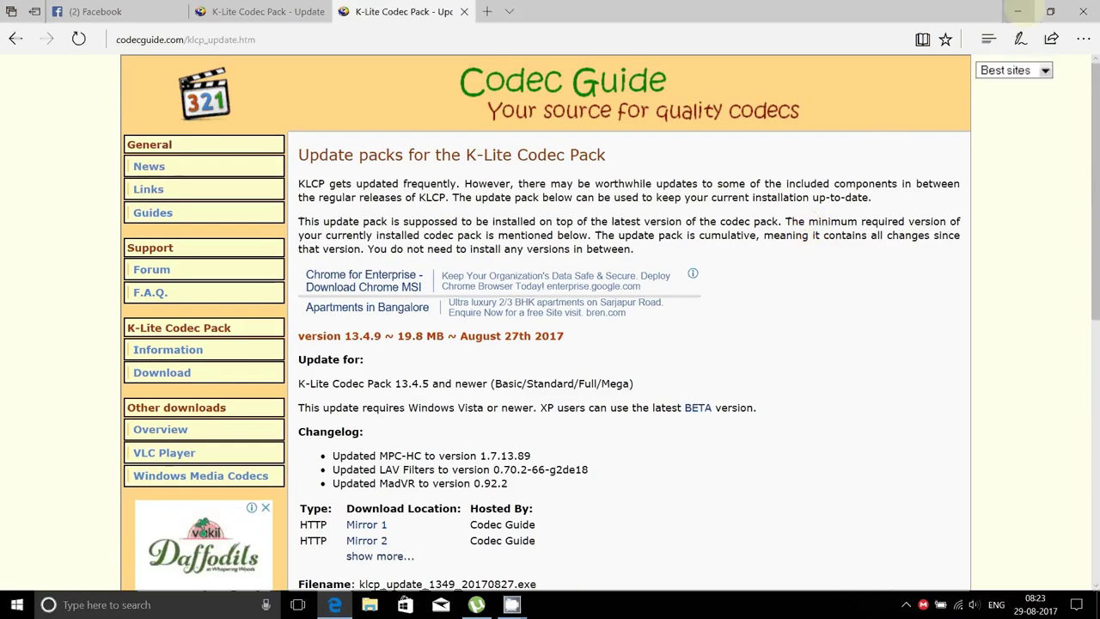
{"action": "left_click", "coordinate": [1017, 12]}
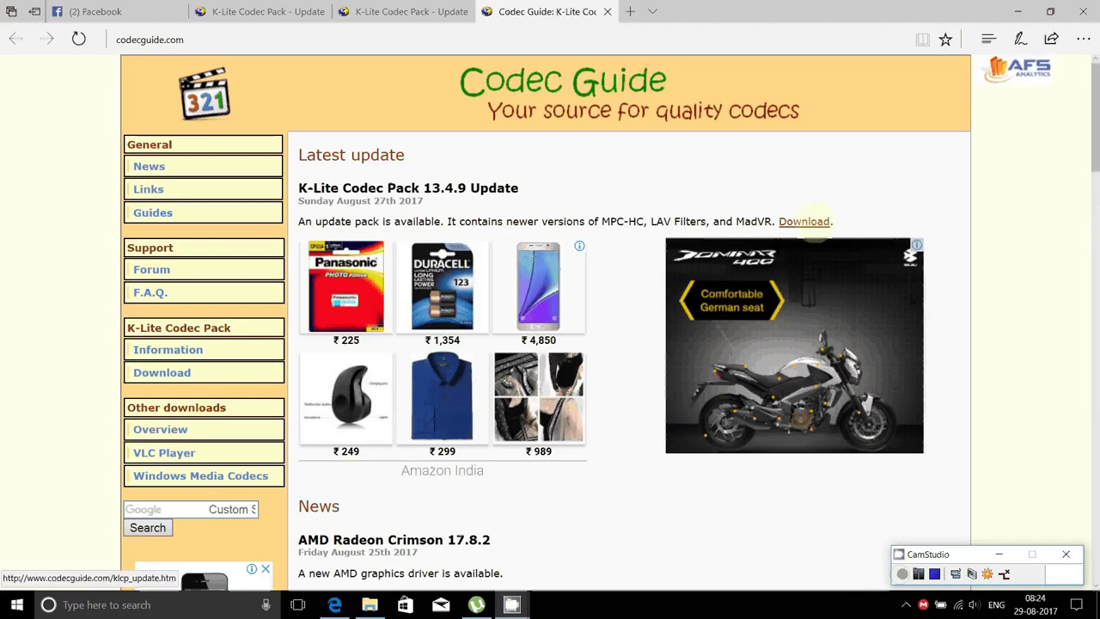
{"action": "left_click", "coordinate": [807, 219]}
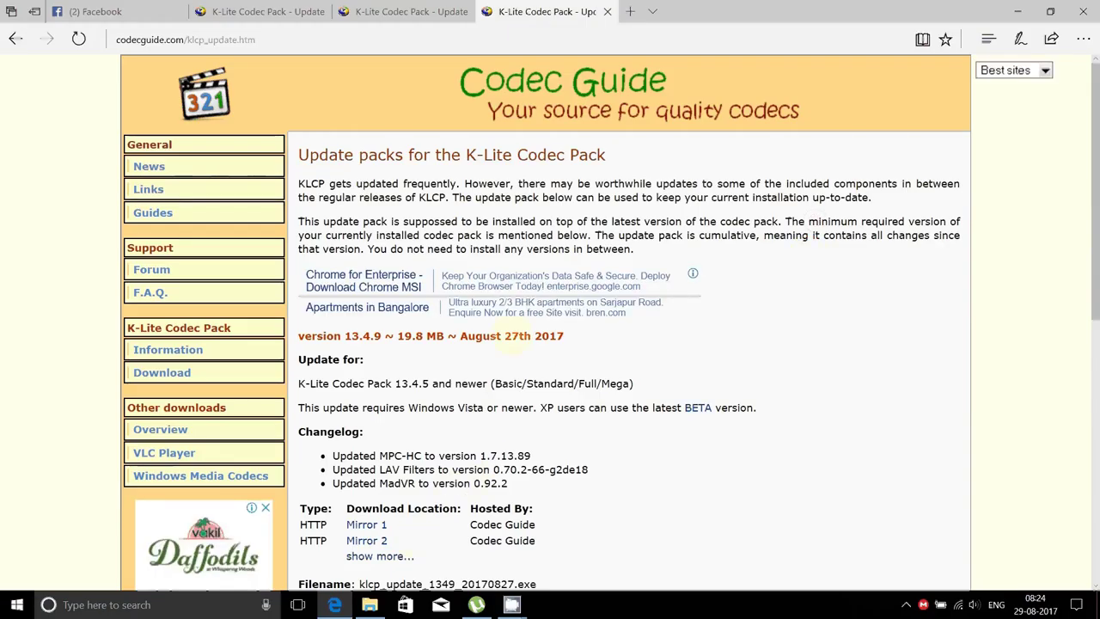
Step: Download klcp_update_1349_20170827.exe from Mirror 1 and run it
{"action": "scroll", "coordinate": [505, 479], "scroll_direction": "down", "scroll_amount": 3}
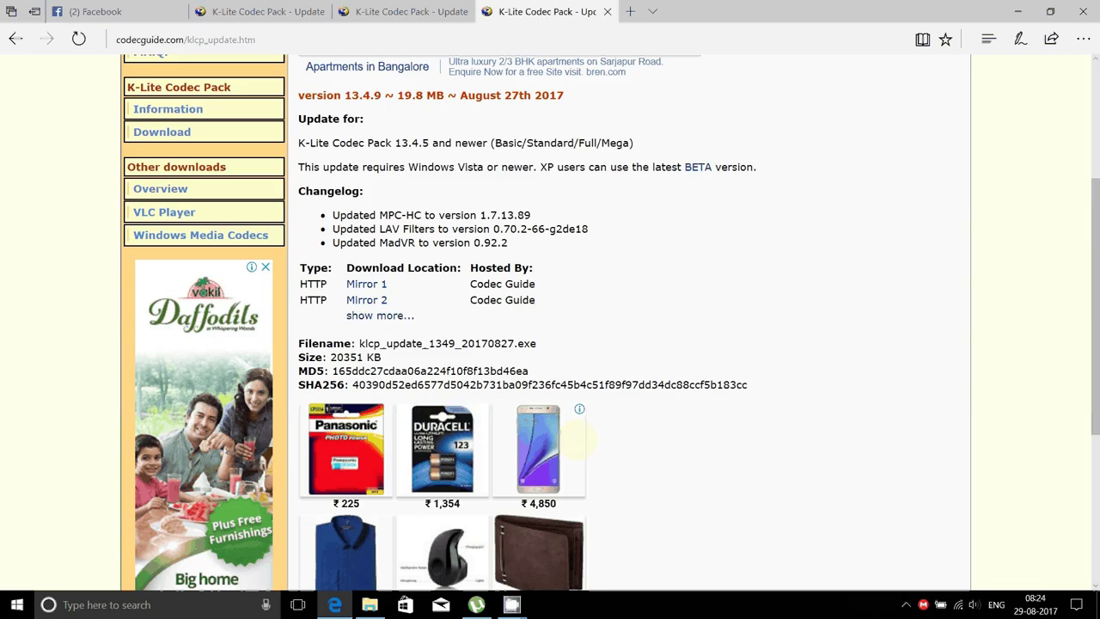
{"action": "scroll", "coordinate": [580, 440], "scroll_direction": "down", "scroll_amount": 4}
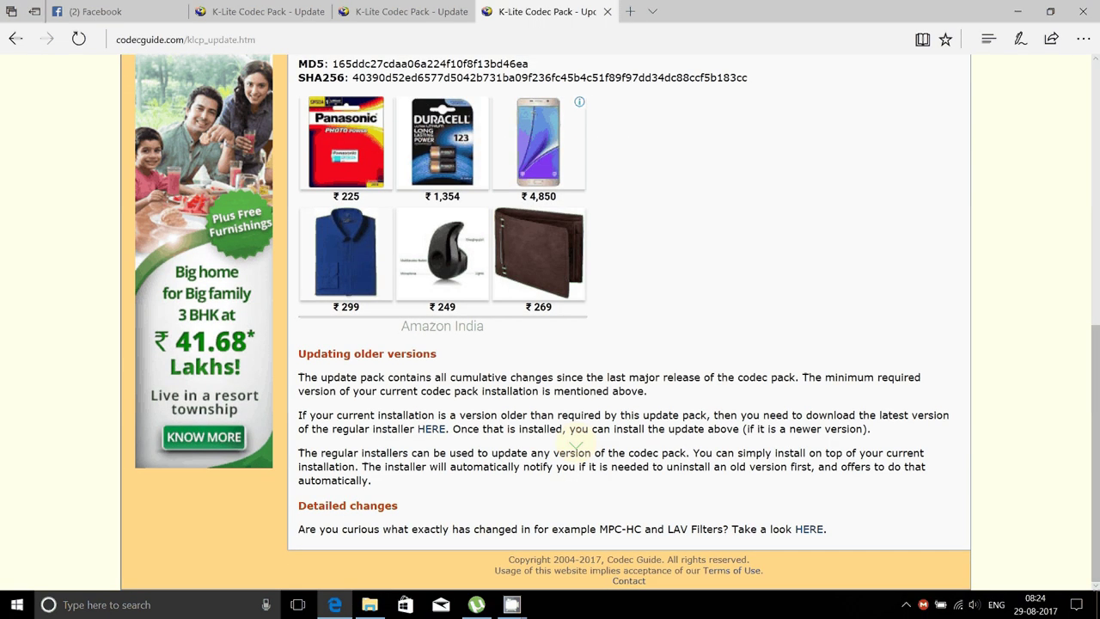
{"action": "scroll", "coordinate": [574, 445], "scroll_direction": "up", "scroll_amount": 4}
{"action": "scroll", "coordinate": [575, 441], "scroll_direction": "down", "scroll_amount": 4}
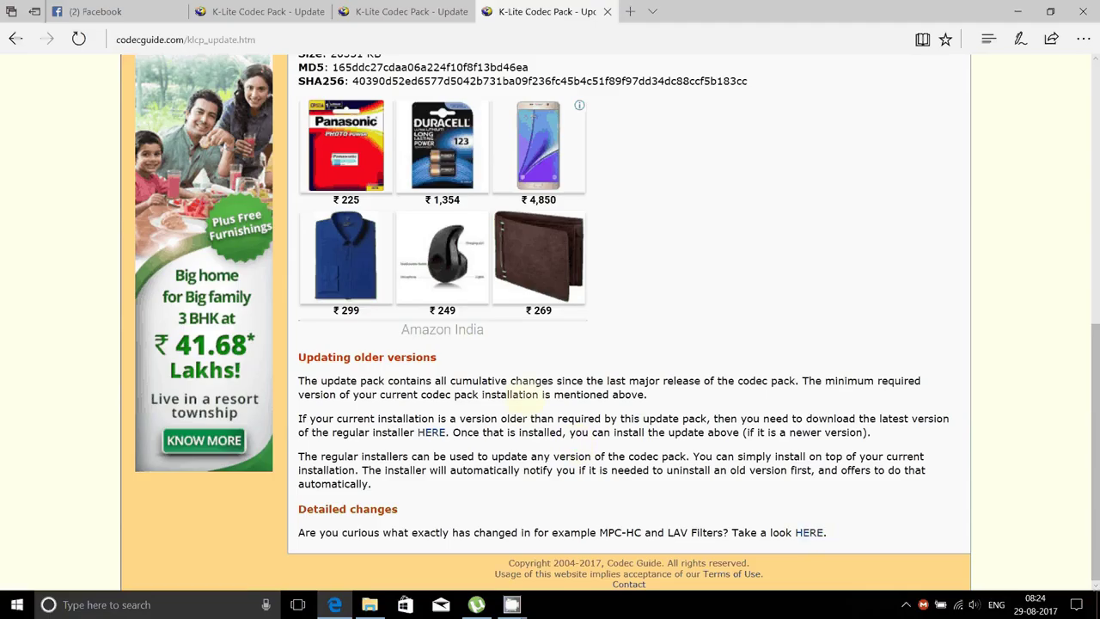
{"action": "scroll", "coordinate": [666, 455], "scroll_direction": "up", "scroll_amount": 4}
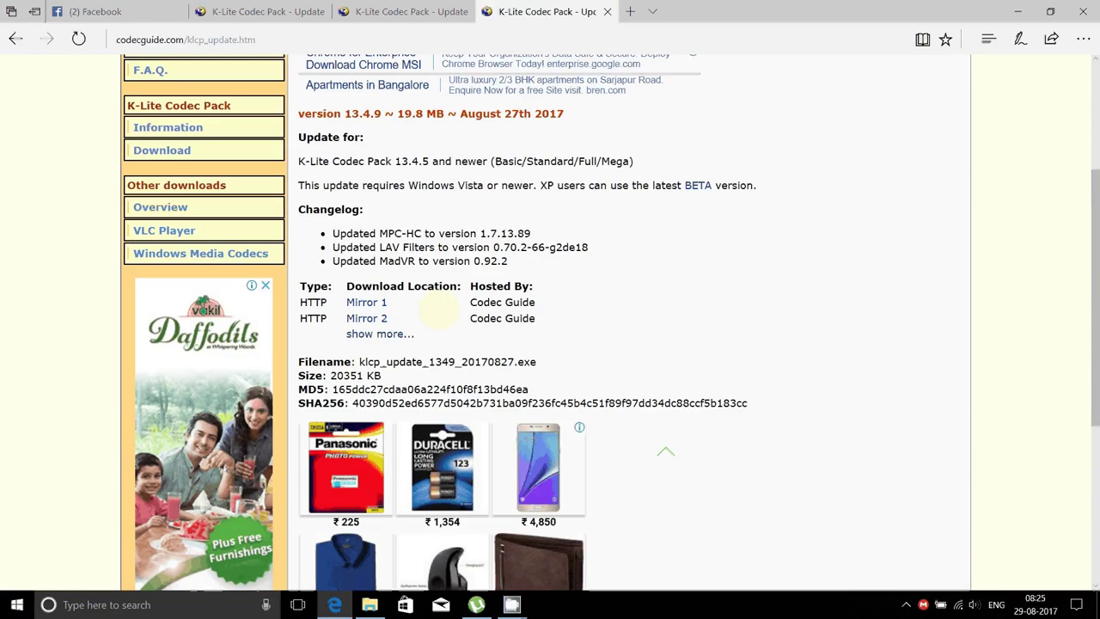
{"action": "left_click", "coordinate": [366, 301]}
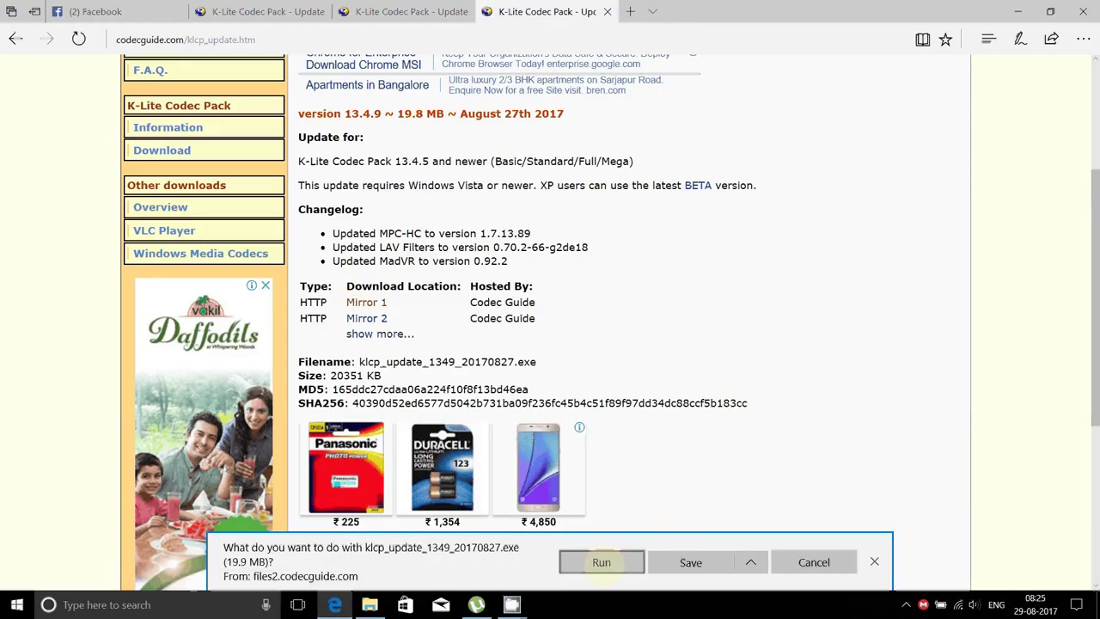
{"action": "left_click", "coordinate": [602, 562]}
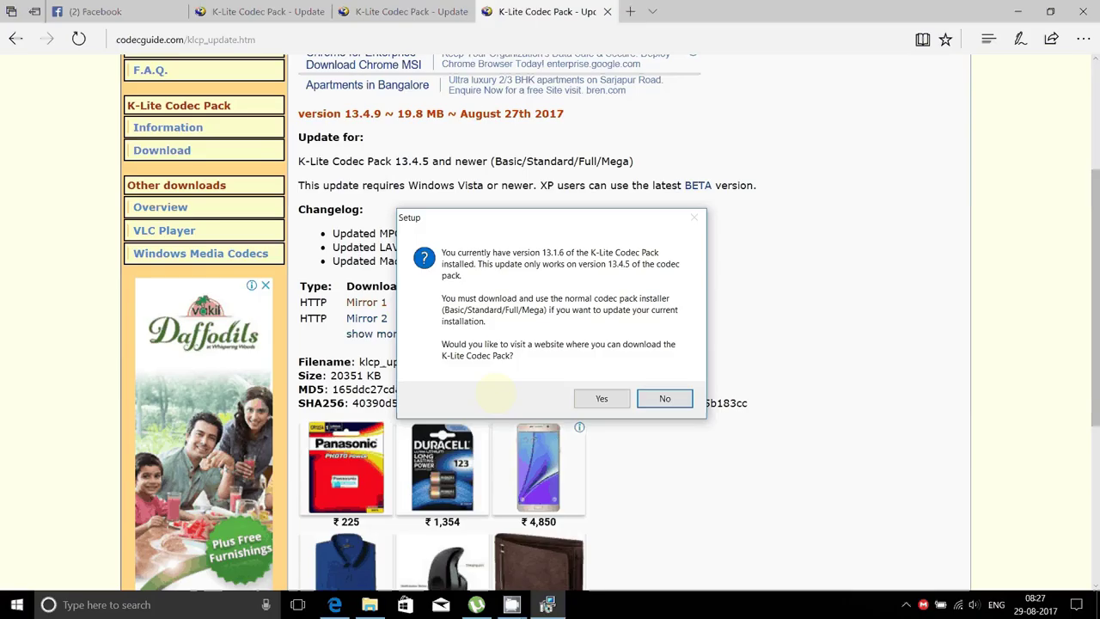
Step: Accept the codec site offer and follow the Nvidia GeForce 385.41 download link in Codec Guide's news
{"action": "left_click", "coordinate": [604, 397]}
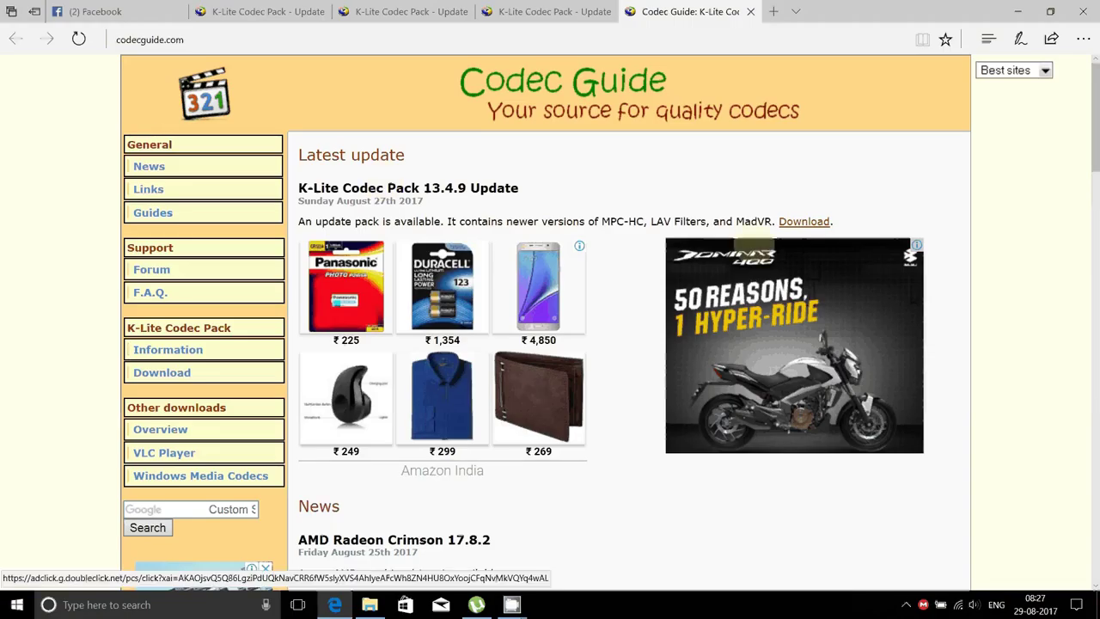
{"action": "scroll", "coordinate": [388, 273], "scroll_direction": "down", "scroll_amount": 2}
{"action": "scroll", "coordinate": [389, 273], "scroll_direction": "down", "scroll_amount": 4}
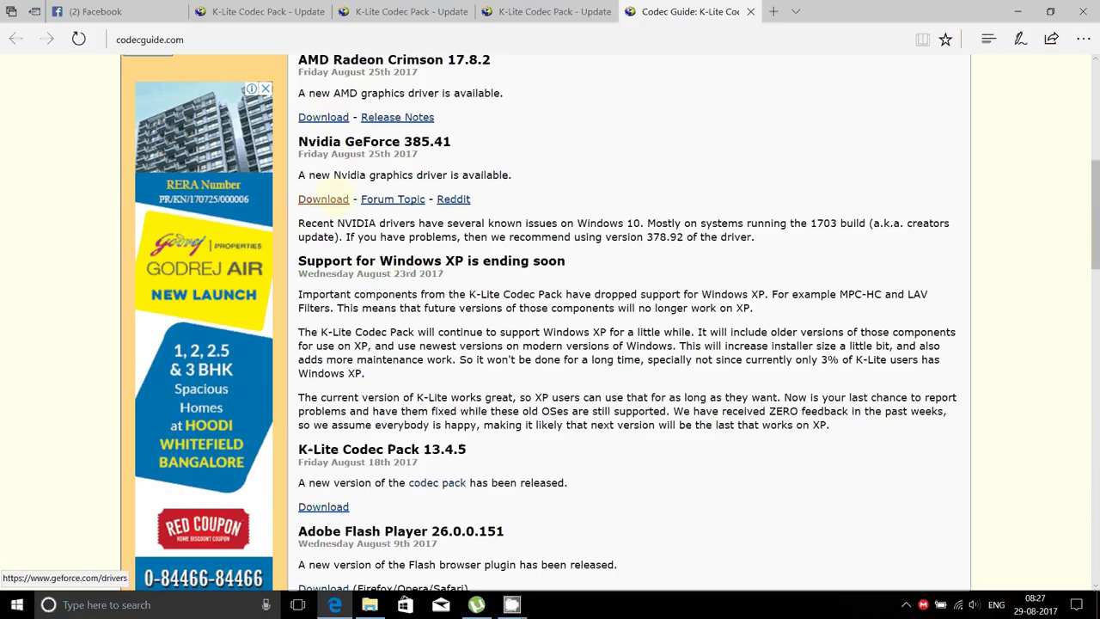
{"action": "left_click", "coordinate": [332, 199]}
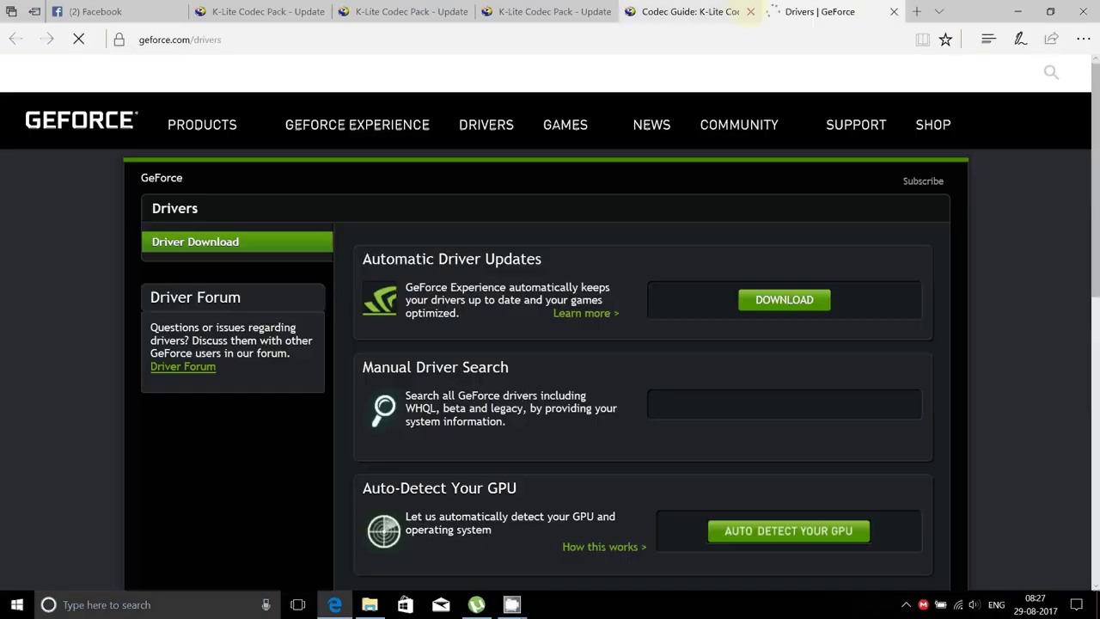
Step: Close the leftover Codec Guide and K-Lite tabs
{"action": "left_click", "coordinate": [750, 11]}
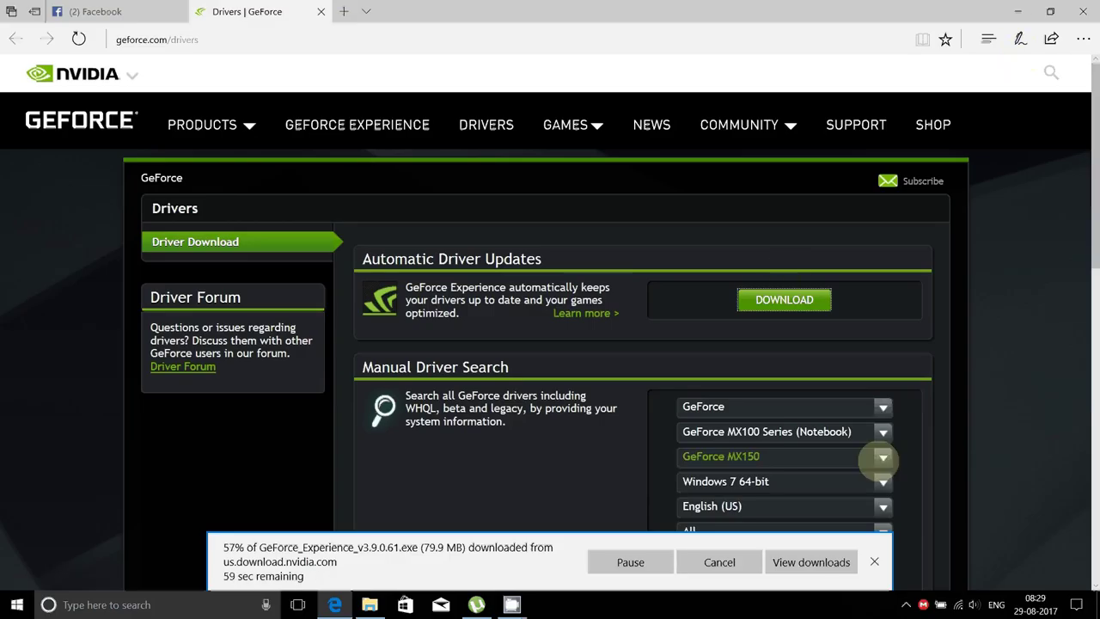
Step: Keep MX100 Series (Notebook) as the series and GeForce MX150 as the product
{"action": "scroll", "coordinate": [855, 412], "scroll_direction": "down", "scroll_amount": 1}
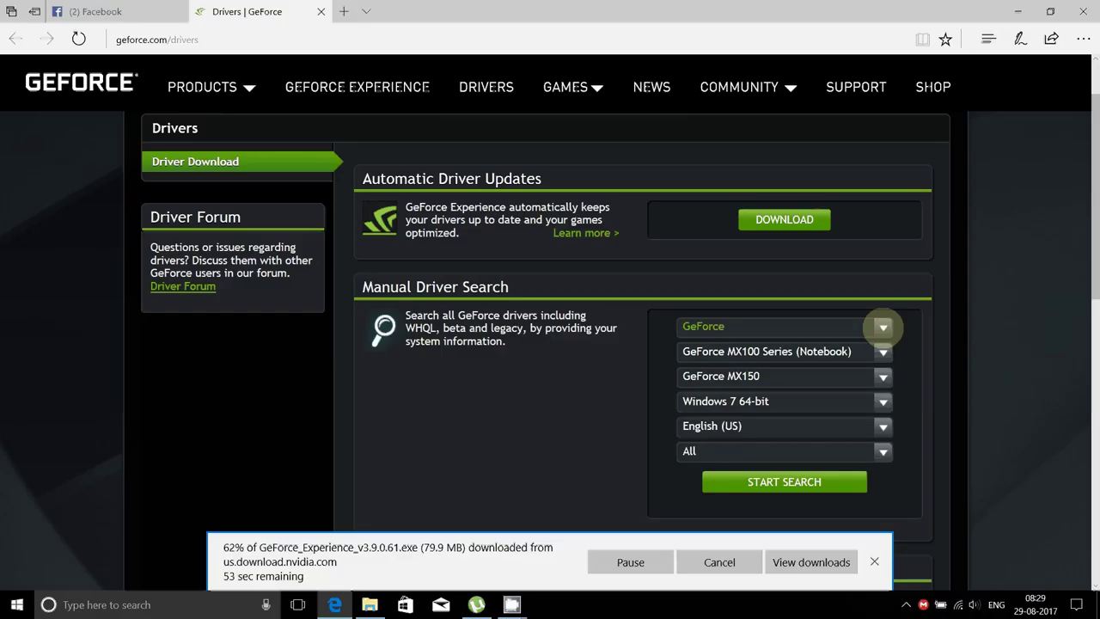
{"action": "left_click", "coordinate": [883, 351]}
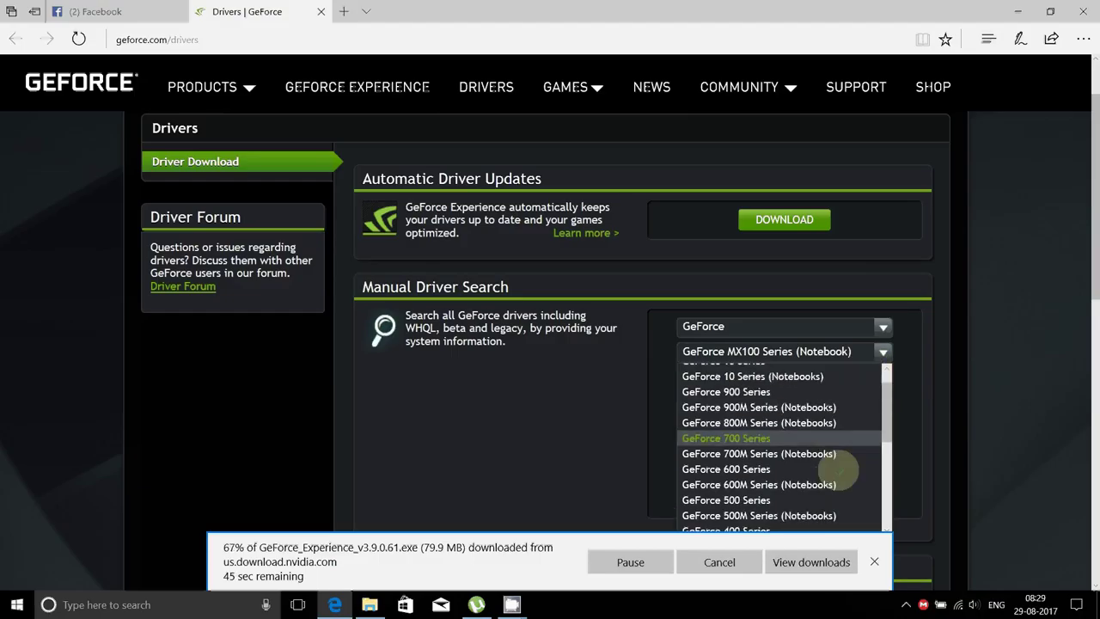
{"action": "scroll", "coordinate": [840, 468], "scroll_direction": "down", "scroll_amount": 2}
{"action": "scroll", "coordinate": [838, 469], "scroll_direction": "down", "scroll_amount": 2}
{"action": "scroll", "coordinate": [838, 468], "scroll_direction": "down", "scroll_amount": 1}
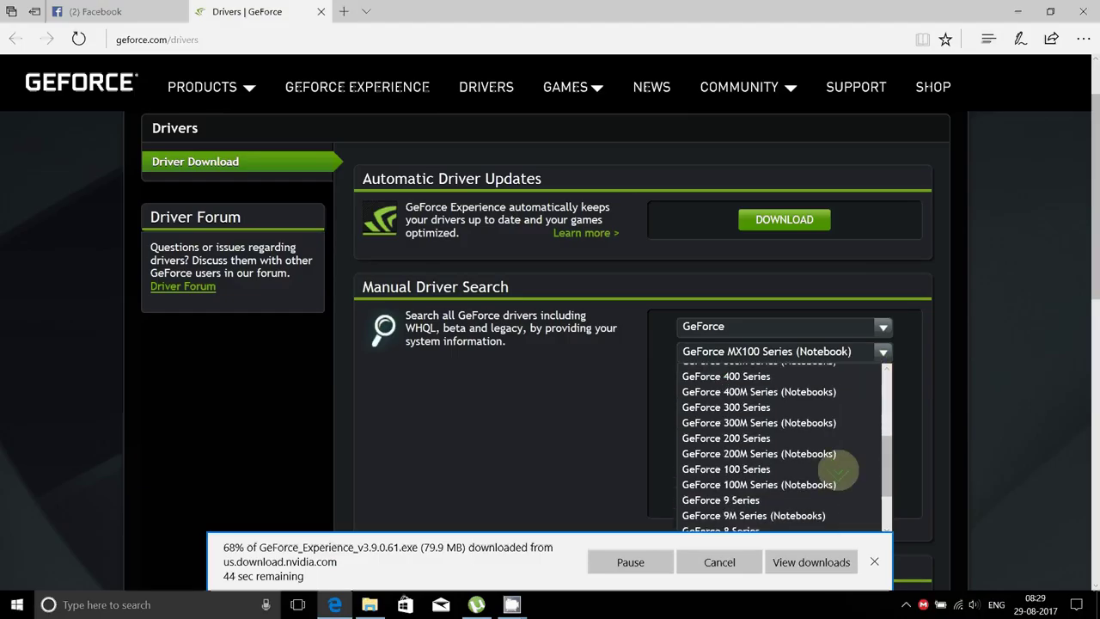
{"action": "scroll", "coordinate": [837, 471], "scroll_direction": "down", "scroll_amount": 1}
{"action": "scroll", "coordinate": [838, 469], "scroll_direction": "down", "scroll_amount": 1}
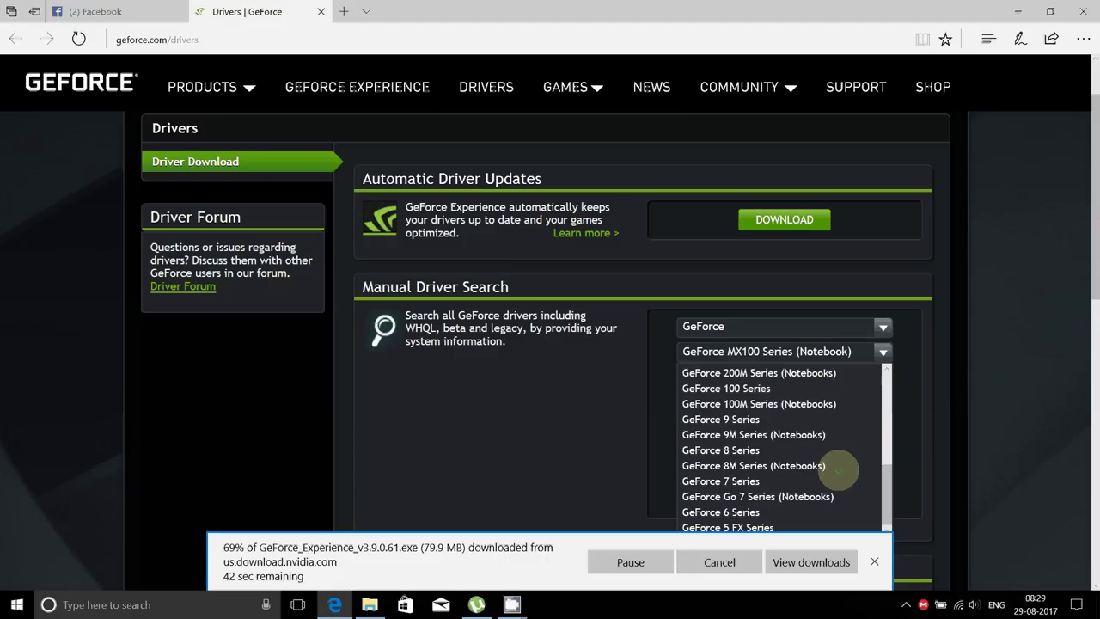
{"action": "scroll", "coordinate": [838, 468], "scroll_direction": "down", "scroll_amount": 3}
{"action": "scroll", "coordinate": [884, 435], "scroll_direction": "up", "scroll_amount": 3}
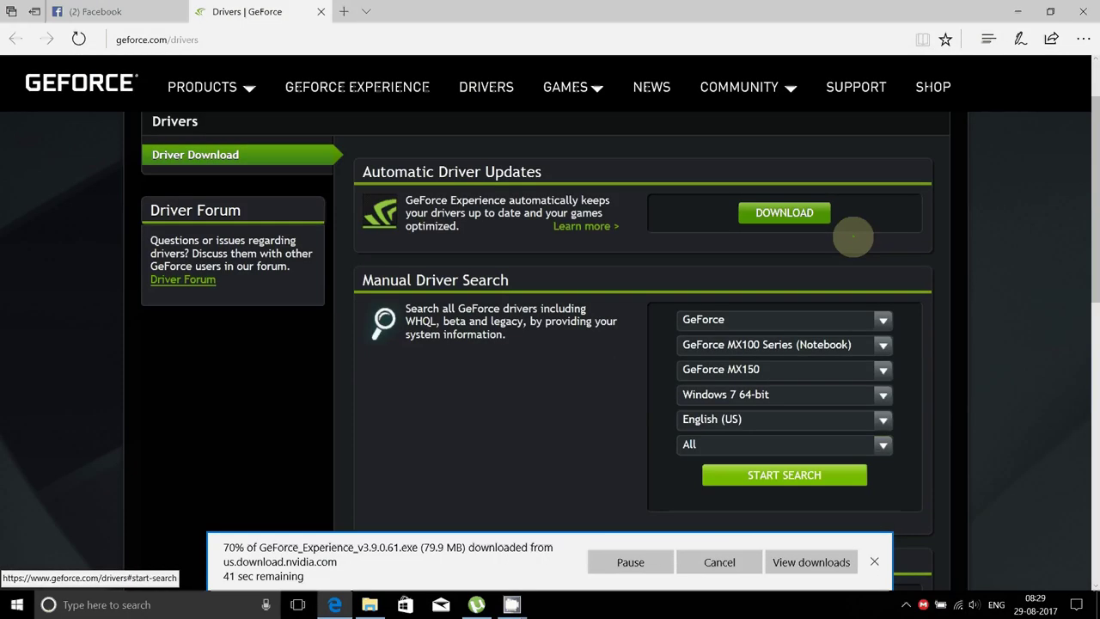
{"action": "left_click", "coordinate": [883, 354]}
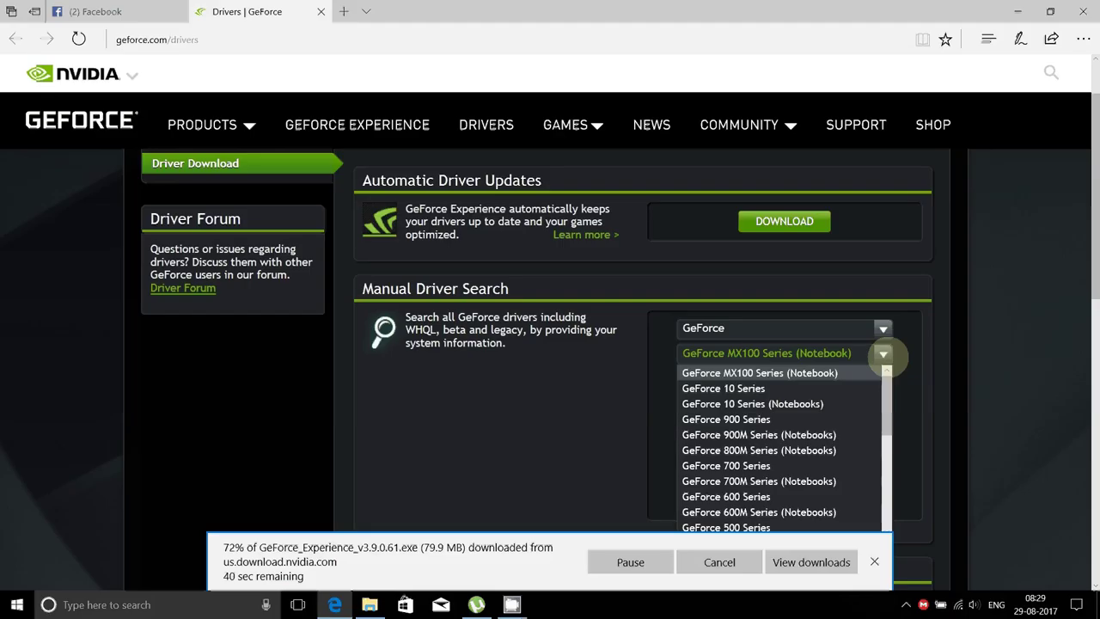
{"action": "scroll", "coordinate": [887, 409], "scroll_direction": "down", "scroll_amount": 1}
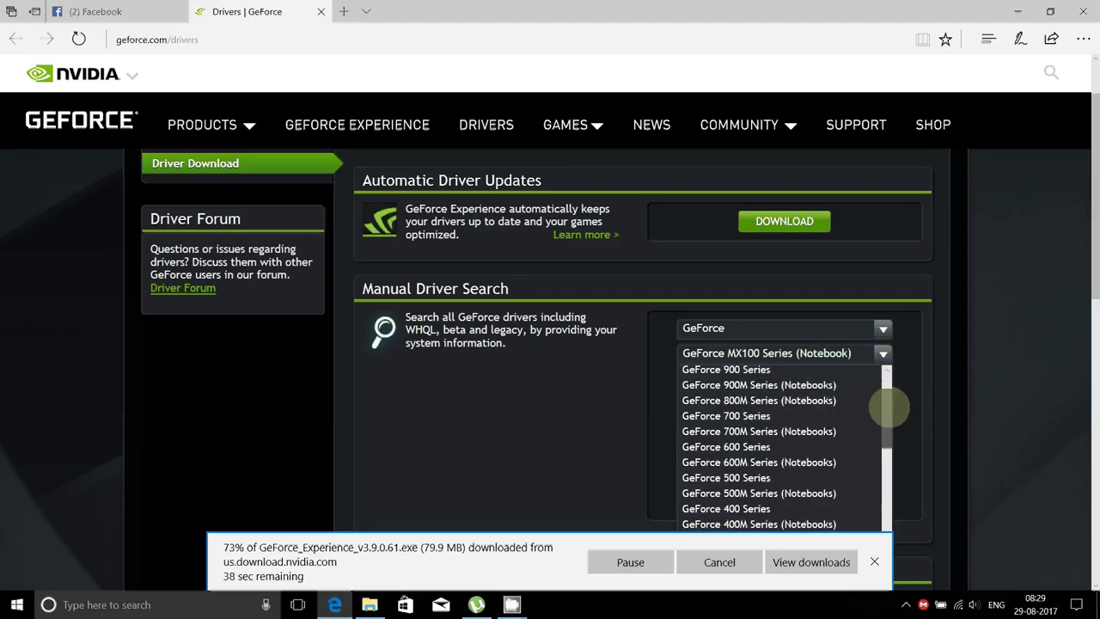
{"action": "mouse_move", "coordinate": [887, 408]}
{"action": "left_mouse_down"}
{"action": "mouse_move", "coordinate": [885, 481]}
{"action": "mouse_move", "coordinate": [907, 345]}
{"action": "left_mouse_up"}
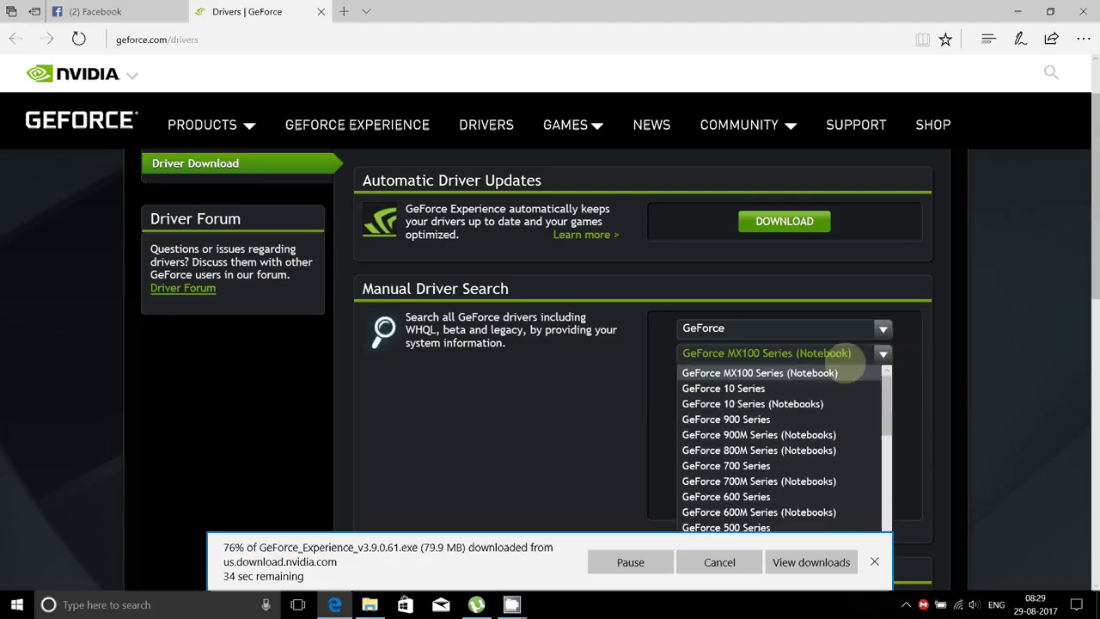
{"action": "left_click", "coordinate": [913, 359]}
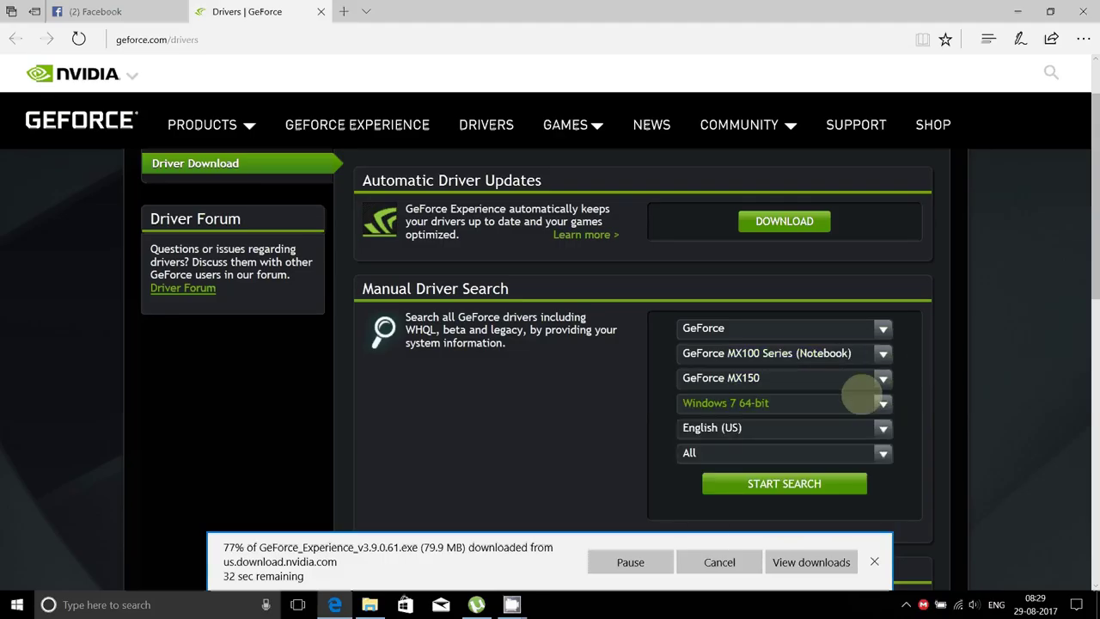
{"action": "left_click", "coordinate": [882, 378]}
{"action": "left_click", "coordinate": [882, 403]}
Step: Set the operating system to Windows 10 64-bit
{"action": "left_click", "coordinate": [882, 403]}
{"action": "scroll", "coordinate": [842, 438], "scroll_direction": "down", "scroll_amount": 1}
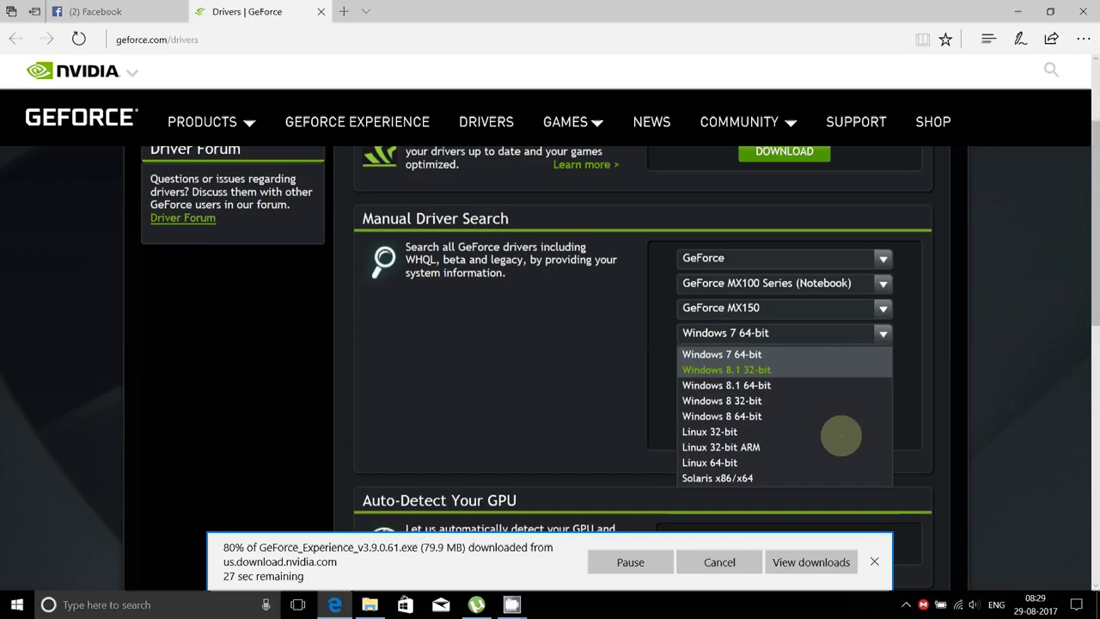
{"action": "left_click", "coordinate": [915, 292]}
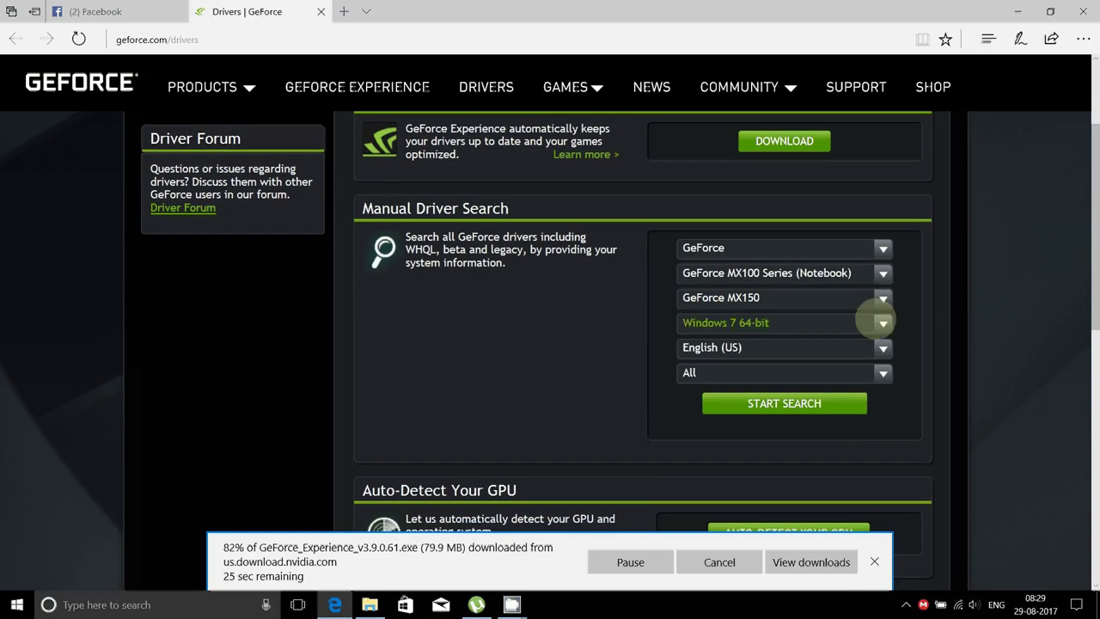
{"action": "left_click", "coordinate": [882, 322]}
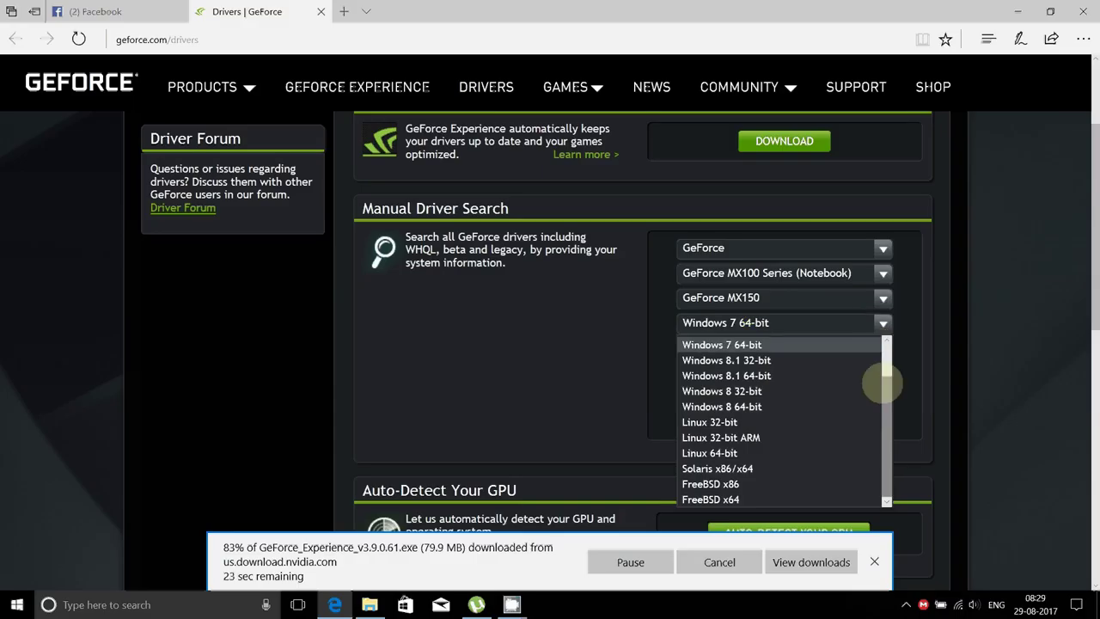
{"action": "scroll", "coordinate": [891, 390], "scroll_direction": "up", "scroll_amount": 1}
{"action": "scroll", "coordinate": [891, 389], "scroll_direction": "up", "scroll_amount": 1}
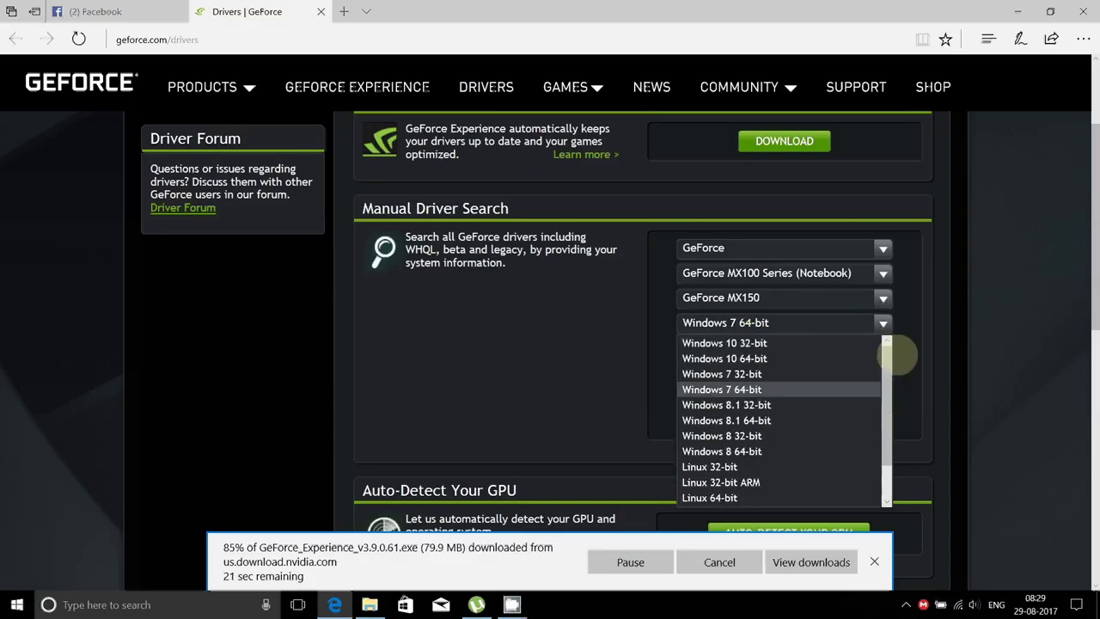
{"action": "left_click", "coordinate": [756, 358]}
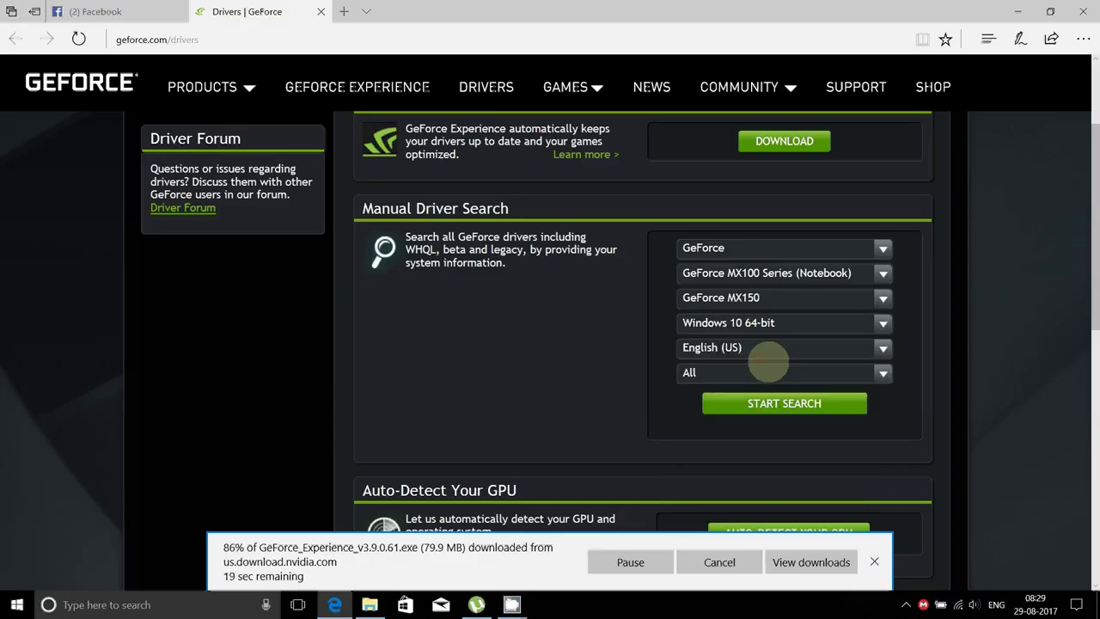
Step: Keep English (US) as the language and All as the driver type, leaving the series unchanged
{"action": "left_click", "coordinate": [882, 347]}
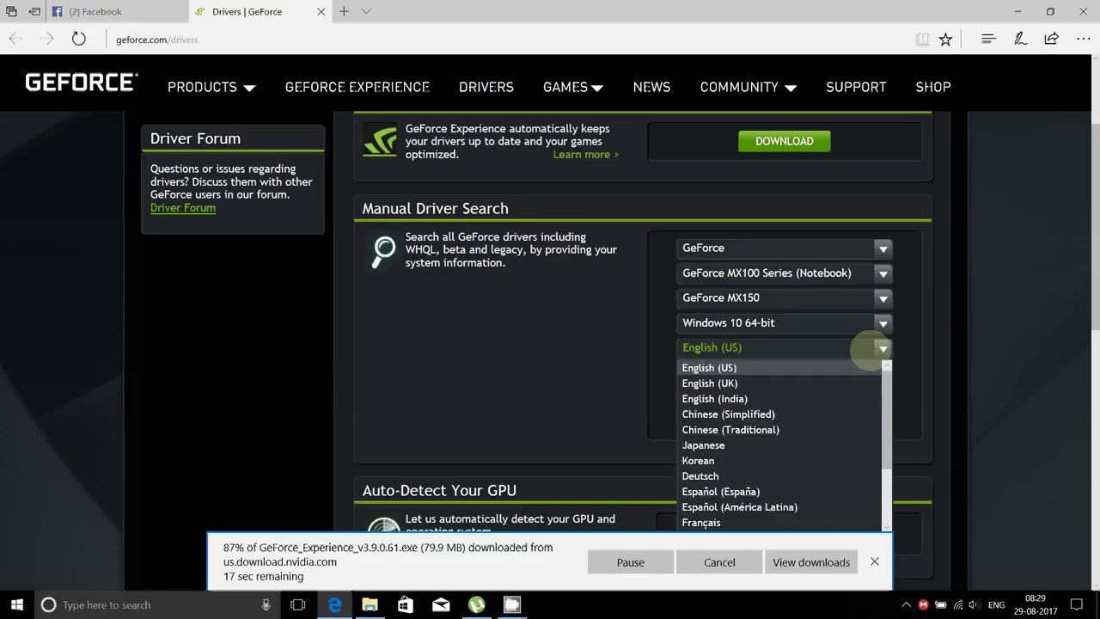
{"action": "left_click", "coordinate": [821, 367]}
{"action": "left_click", "coordinate": [808, 372]}
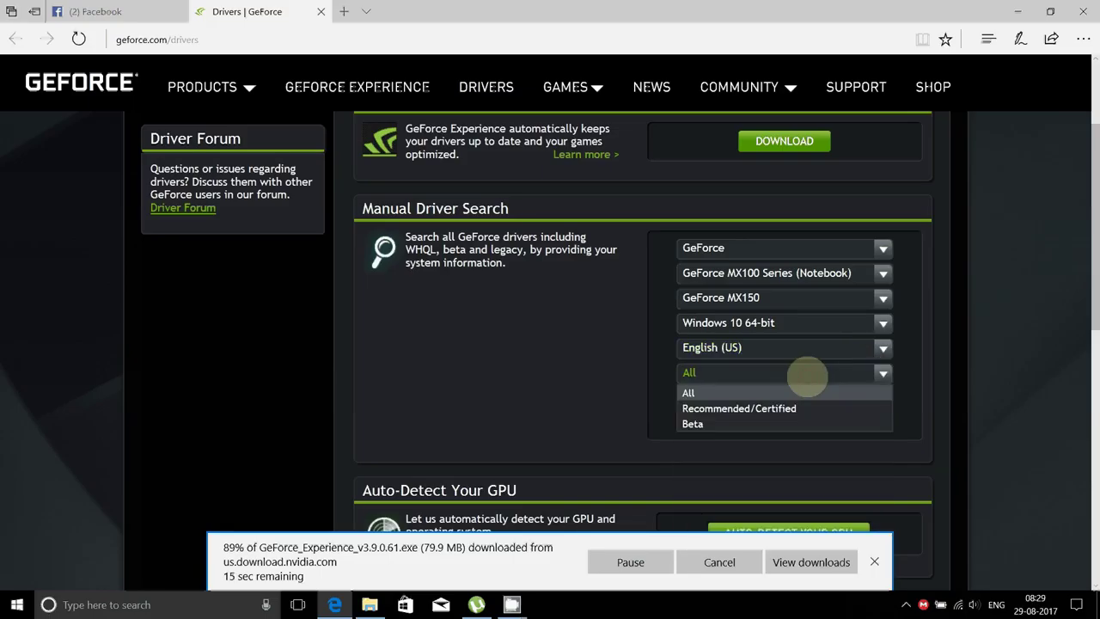
{"action": "left_click", "coordinate": [808, 372]}
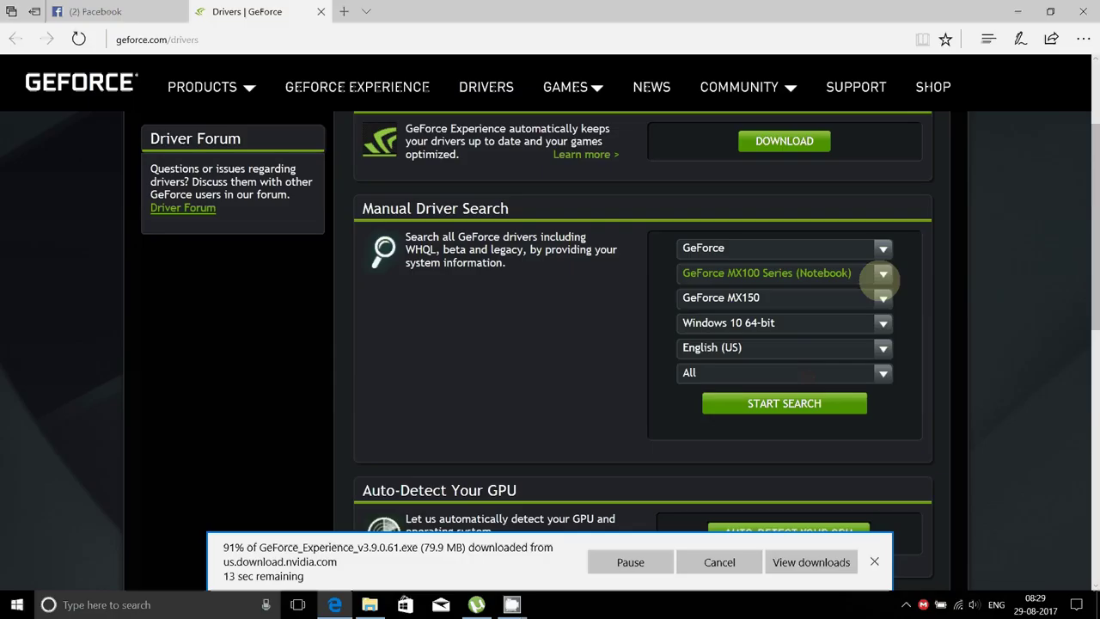
{"action": "left_click", "coordinate": [883, 273]}
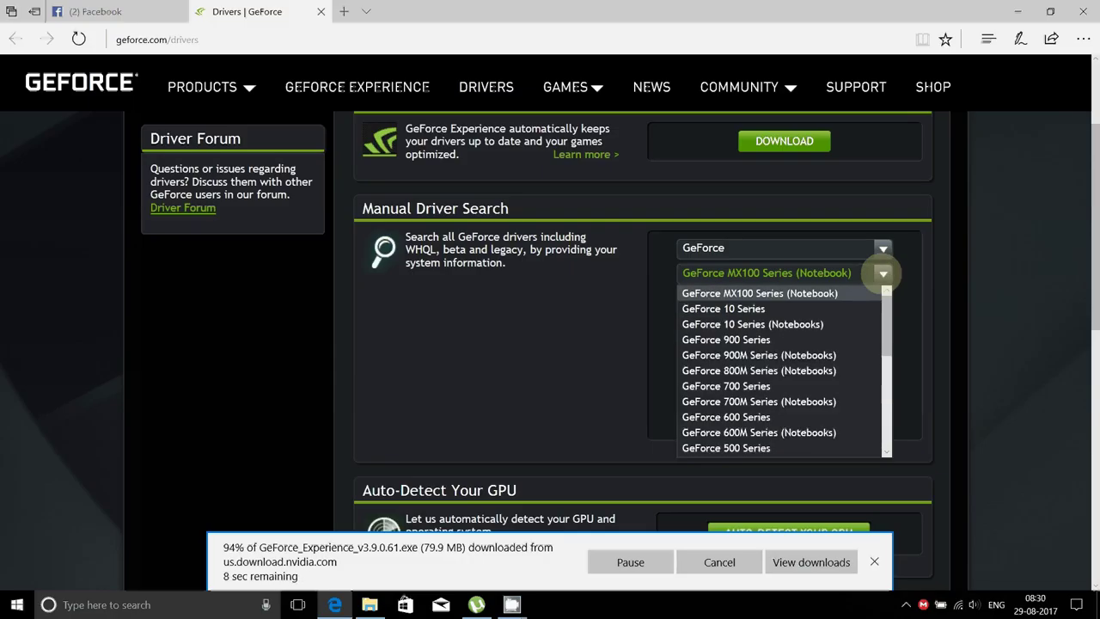
{"action": "left_click", "coordinate": [883, 273]}
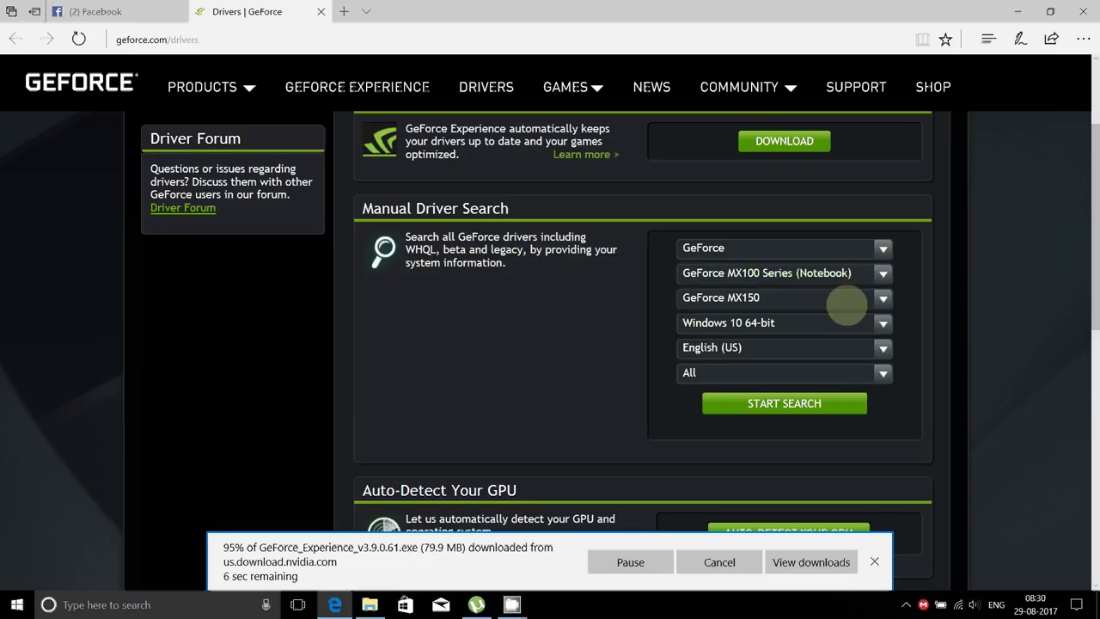
Step: Search for matching drivers, then run GeForce_Experience_v3.9.0.61.exe from the download bar
{"action": "left_click", "coordinate": [784, 402]}
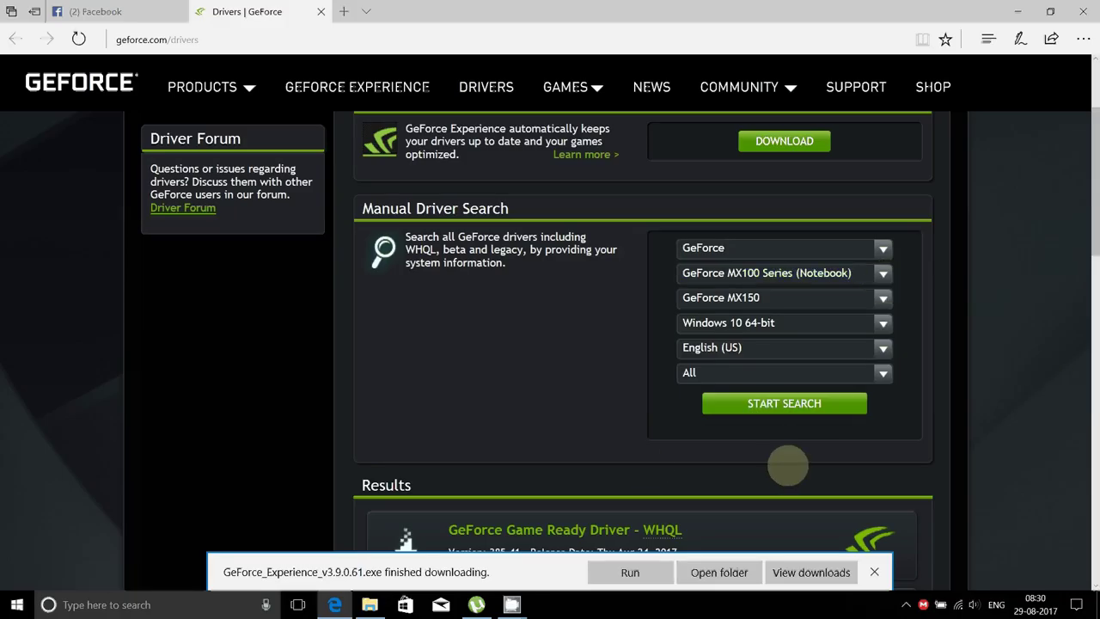
{"action": "left_click", "coordinate": [631, 574]}
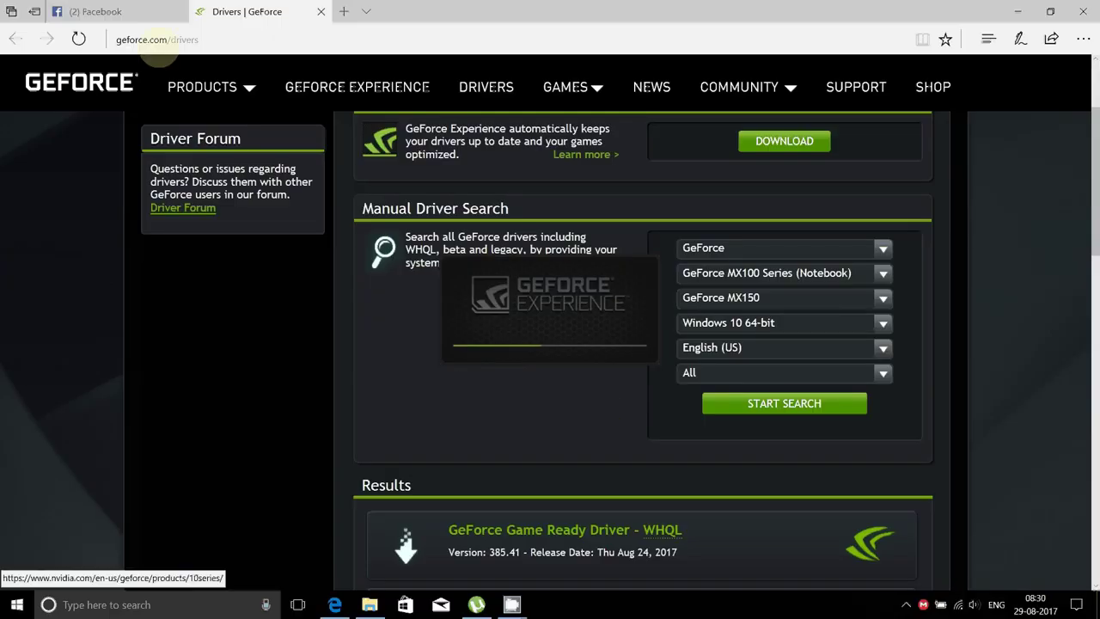
Step: Close the Drivers | GeForce tab and accept the NVIDIA licence to install GeForce Experience
{"action": "left_click", "coordinate": [320, 11]}
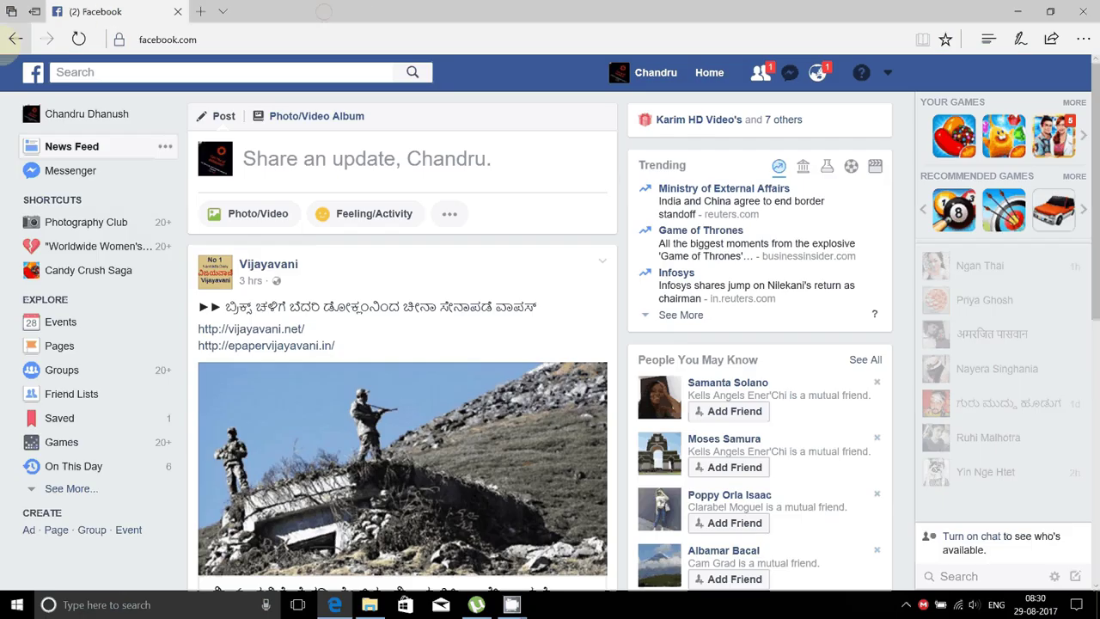
{"action": "scroll", "coordinate": [402, 344], "scroll_direction": "down", "scroll_amount": 3}
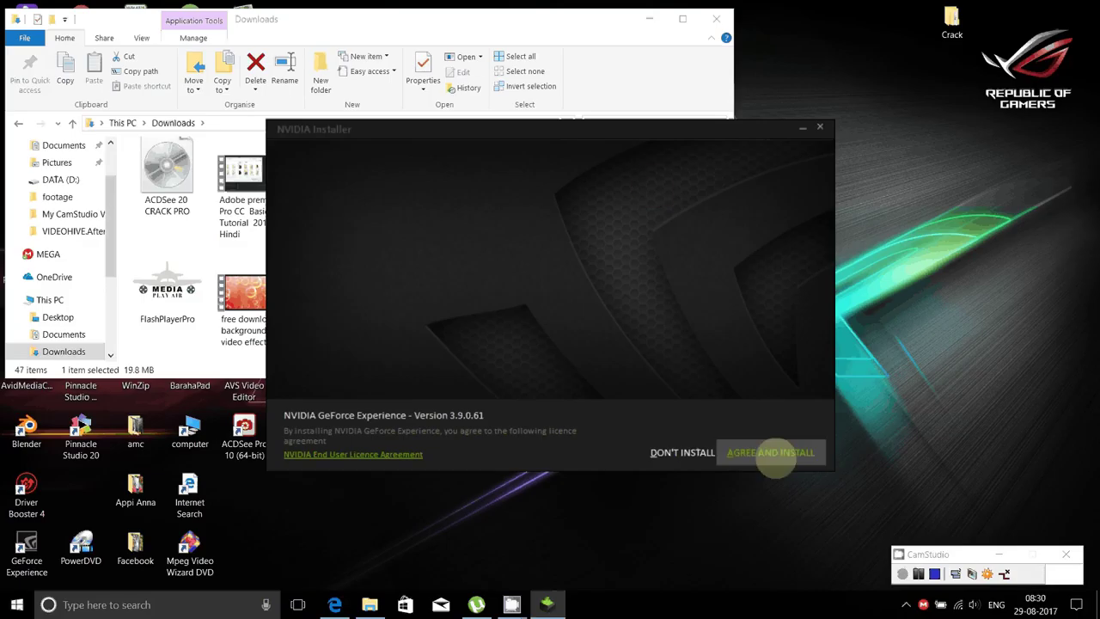
{"action": "left_click", "coordinate": [774, 455]}
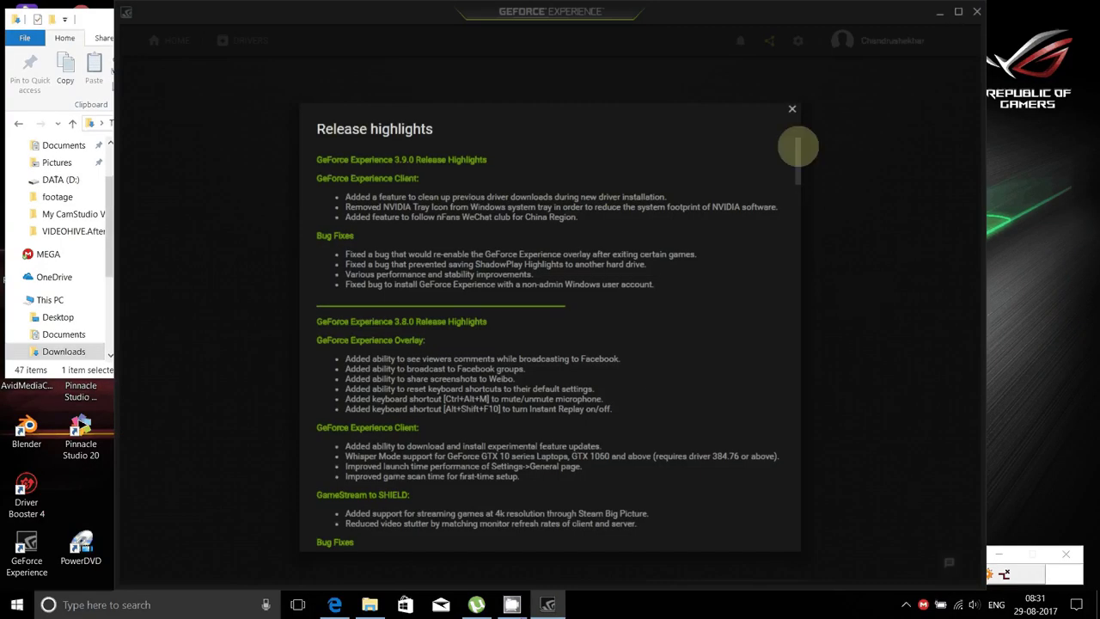
Step: Close Release highlights and launch Minecraft: Windows 10 Edition with PLAY
{"action": "left_click", "coordinate": [791, 109]}
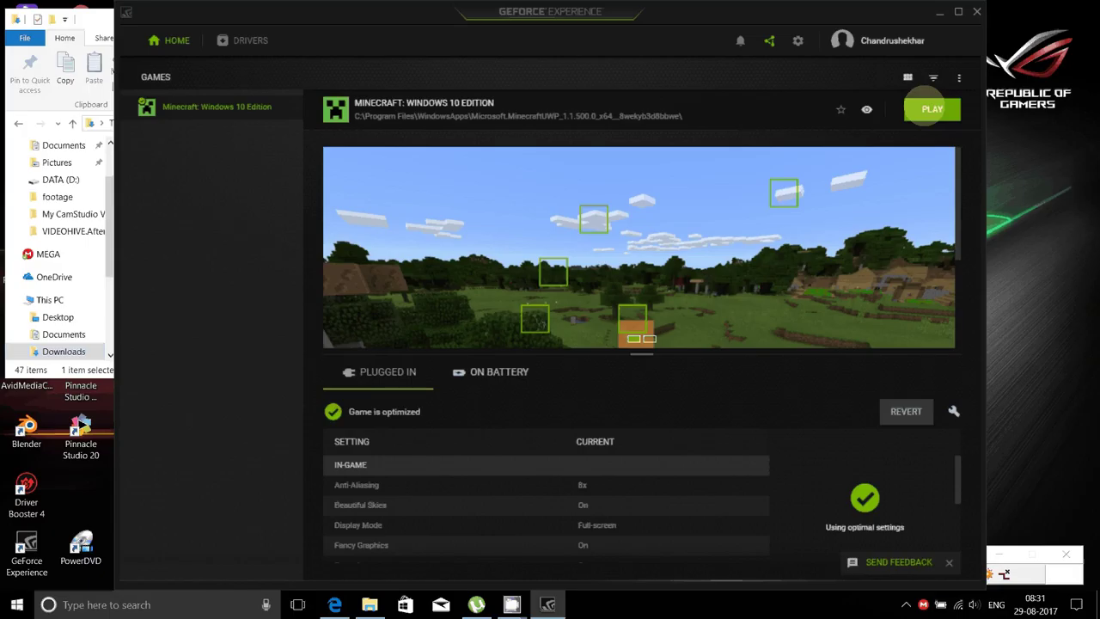
{"action": "left_click", "coordinate": [928, 109]}
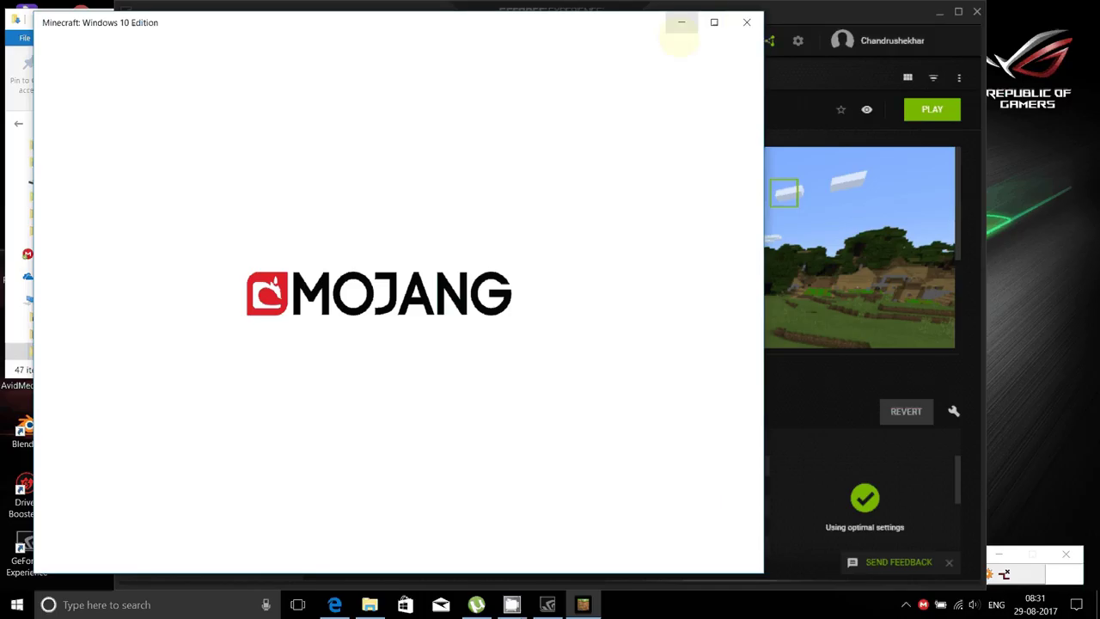
{"action": "left_click", "coordinate": [1027, 554]}
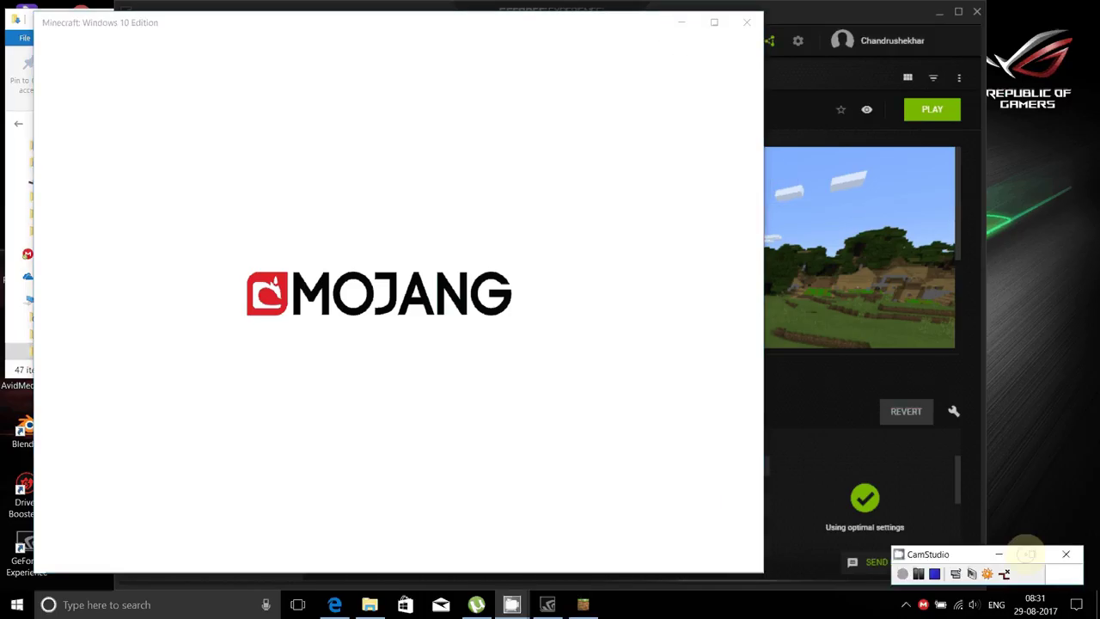